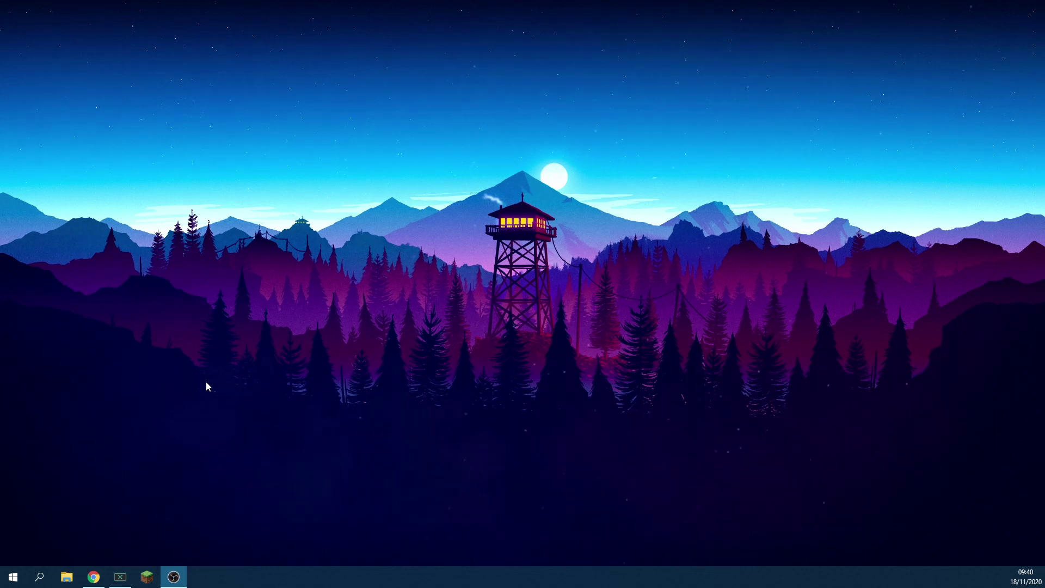
# Step: Start the latest release 1.16.4 from the Minecraft Launcher in a maximized window and enter a singleplayer world
pyautogui.click(147, 577)
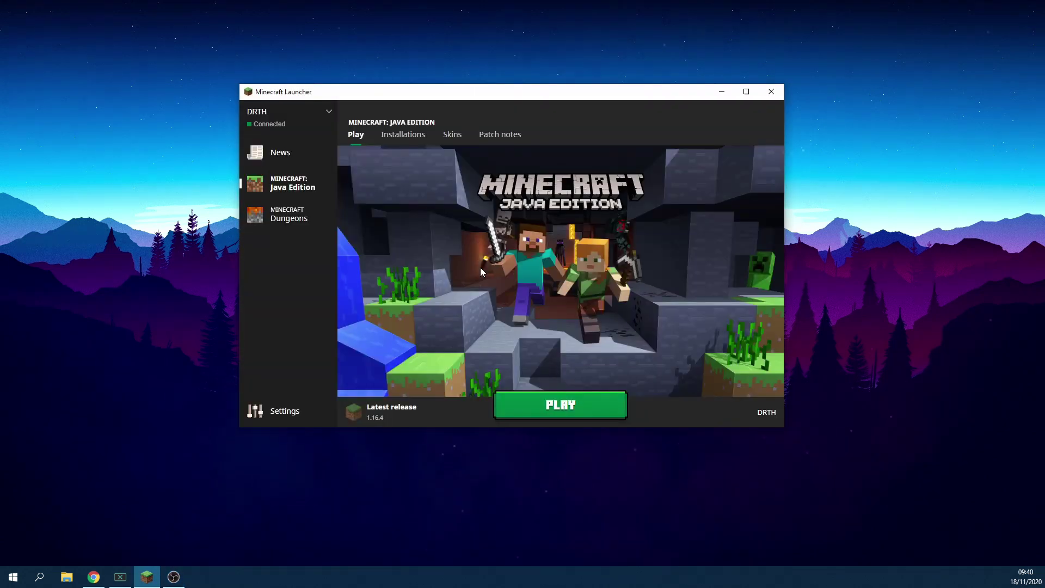
pyautogui.click(555, 403)
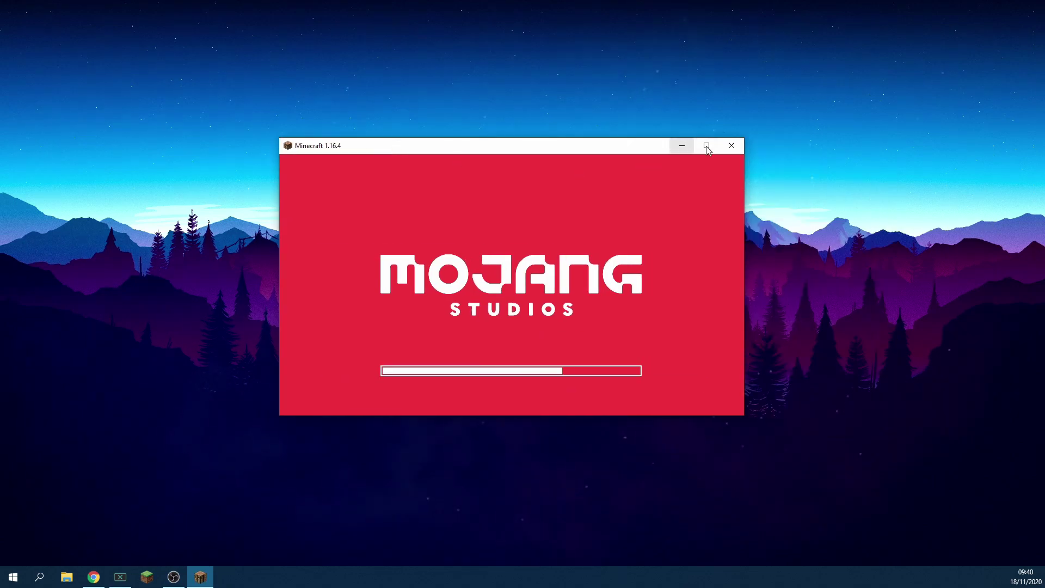
pyautogui.click(704, 146)
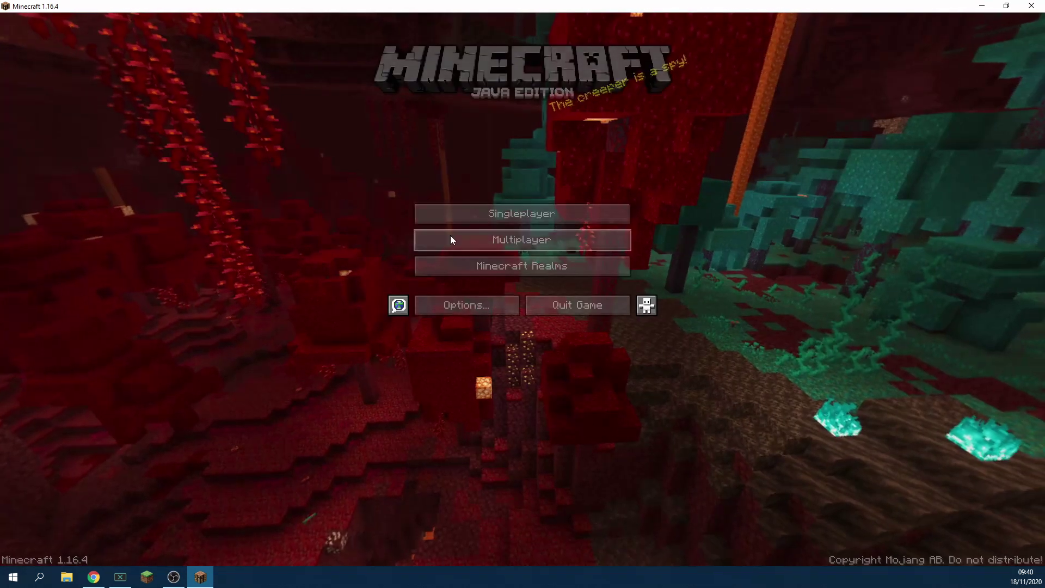
pyautogui.click(456, 218)
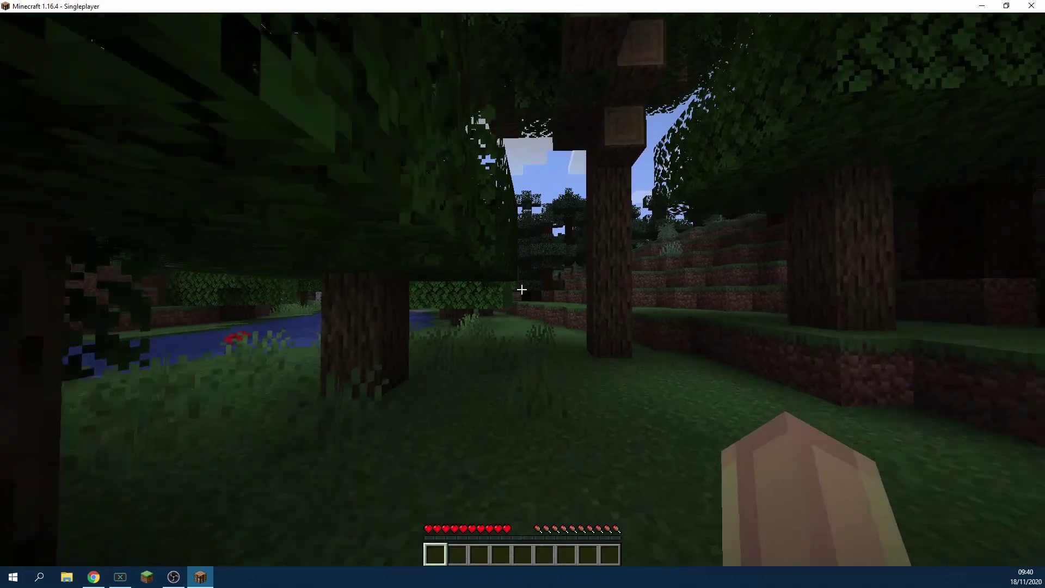
# Step: Walk forward through the forest and turn on the debug overlay that shows the frame rate
pyautogui.press('w')
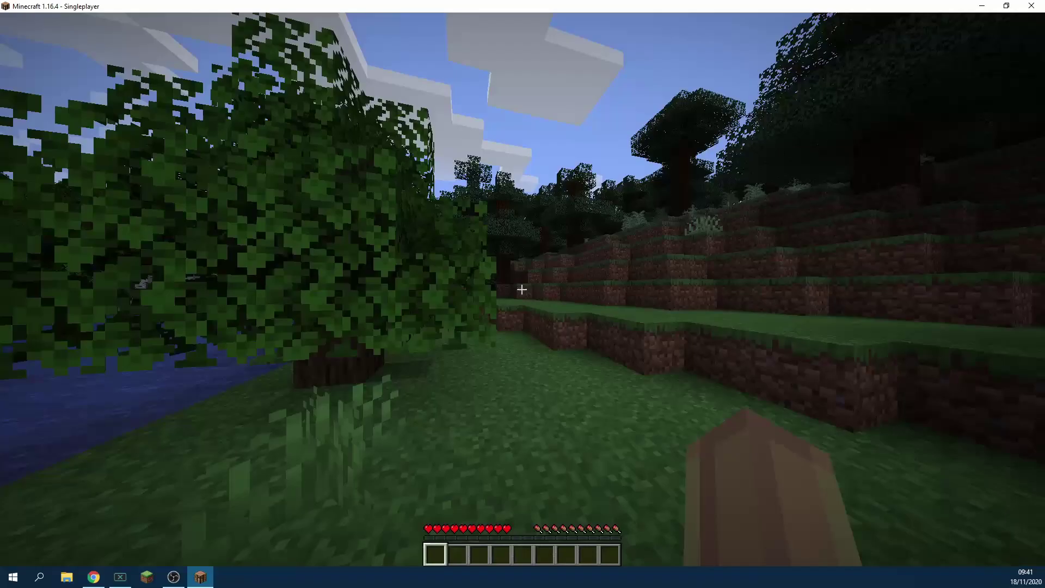
pyautogui.press('w')
pyautogui.press('F3')
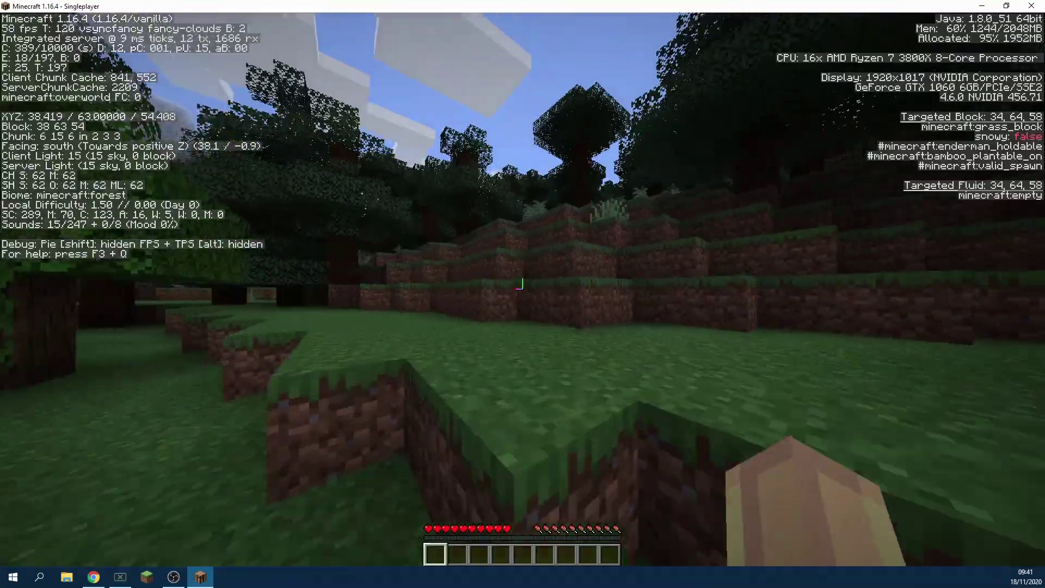
pyautogui.press('w')
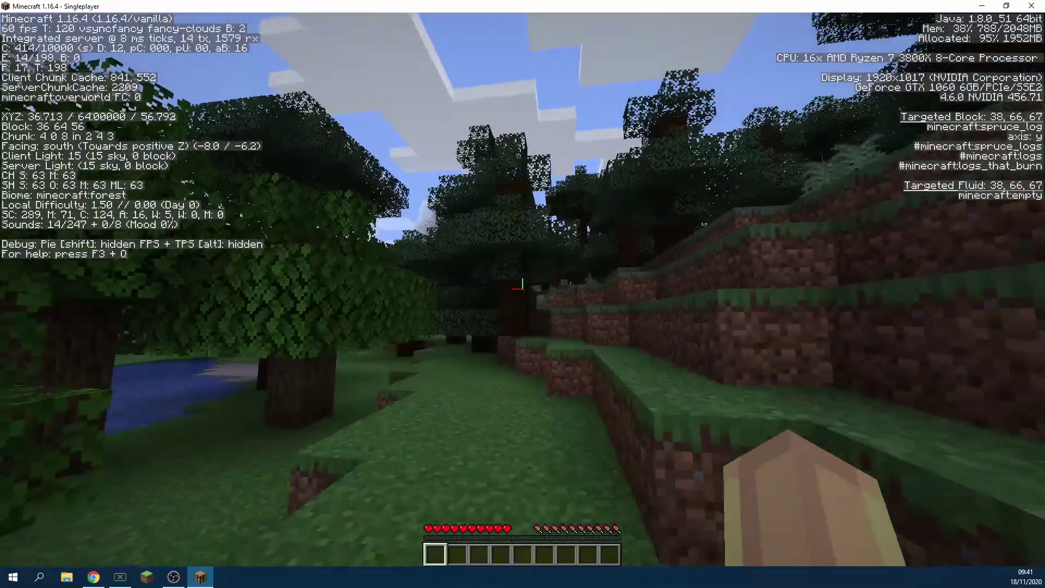
# Step: Turn VSync off and set Max Framerate to Unlimited in the video settings, then return to the world
pyautogui.press('Escape')
pyautogui.click(492, 247)
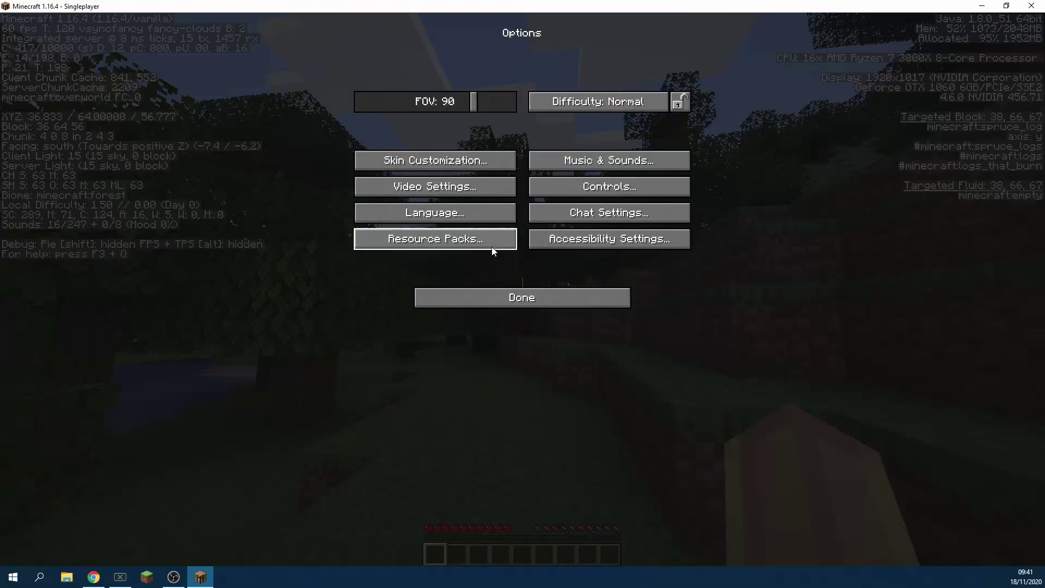
pyautogui.click(489, 181)
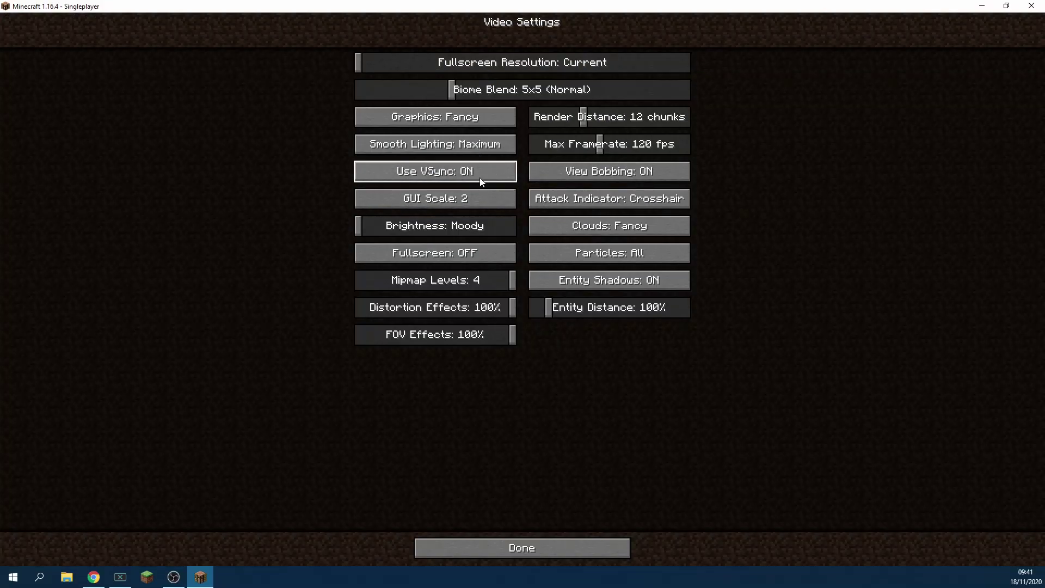
pyautogui.click(479, 178)
pyautogui.moveTo(619, 146); pyautogui.dragTo(709, 146)
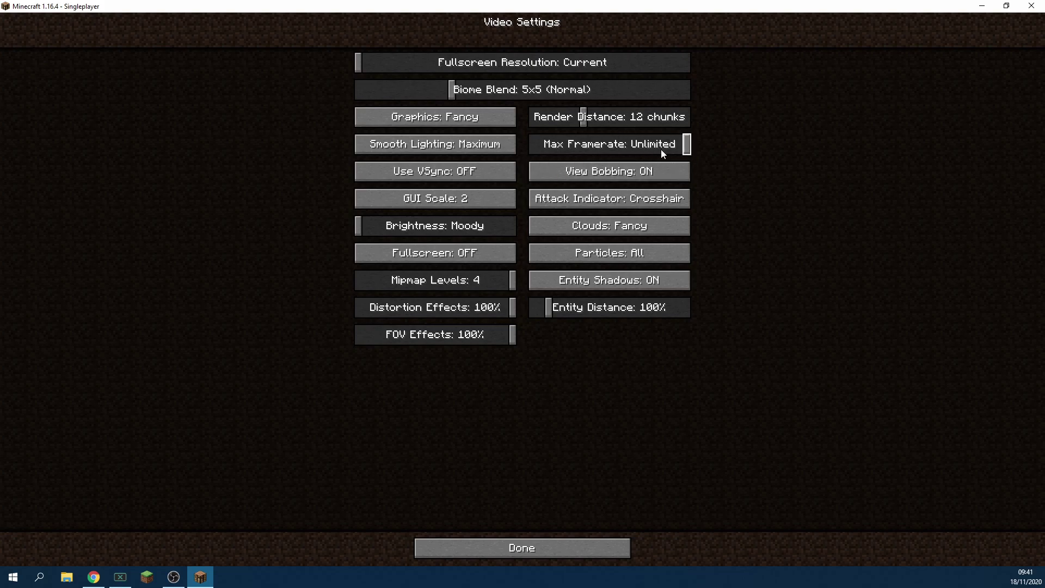
pyautogui.press('Escape')
pyautogui.press('Escape')
pyautogui.press('Escape')
# Step: Walk around the forest and examine the frame rate in the debug overlay as a baseline without mods
pyautogui.press('w')
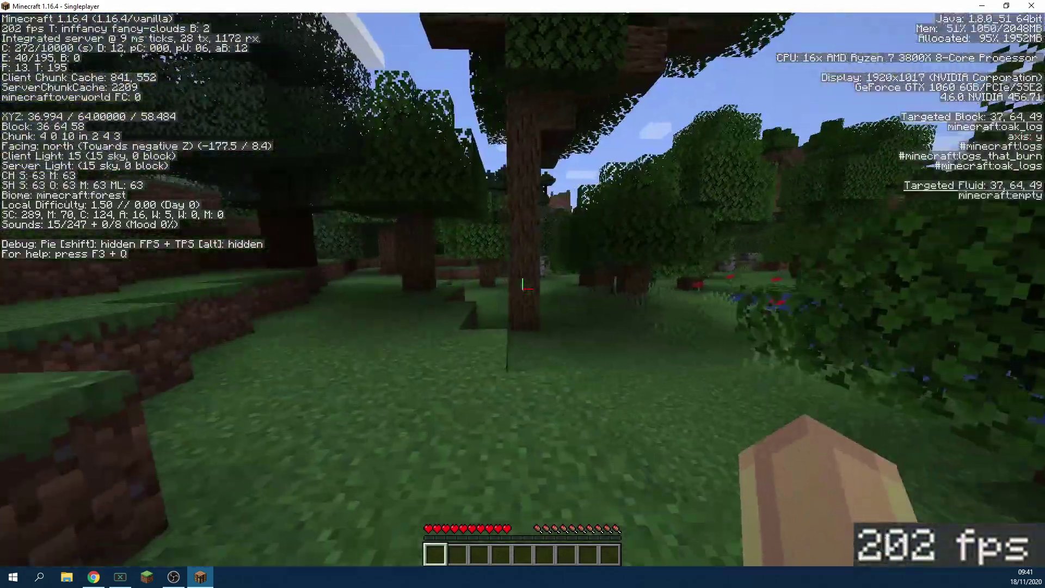
pyautogui.press('w')
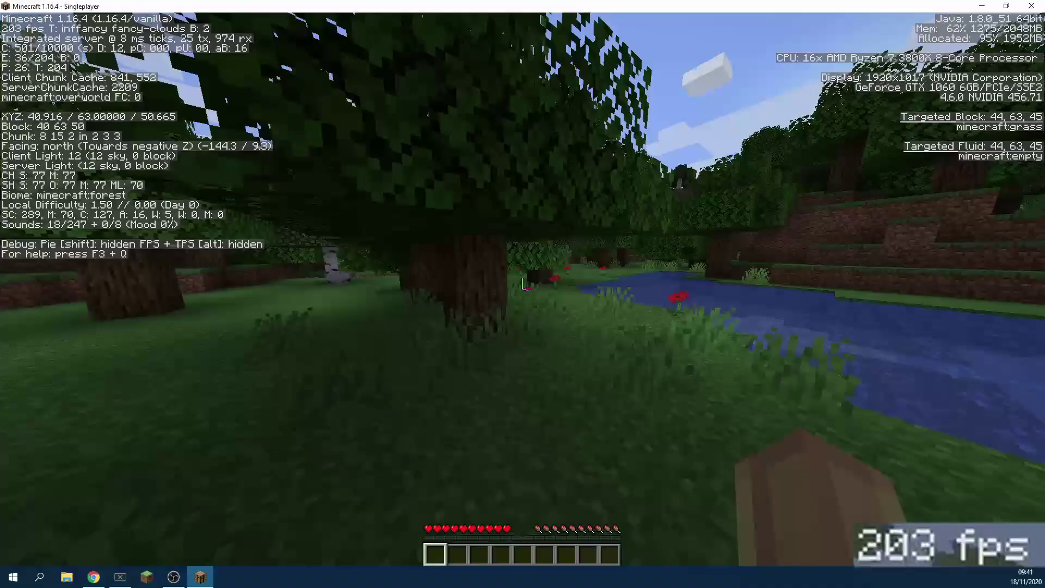
pyautogui.press('w')
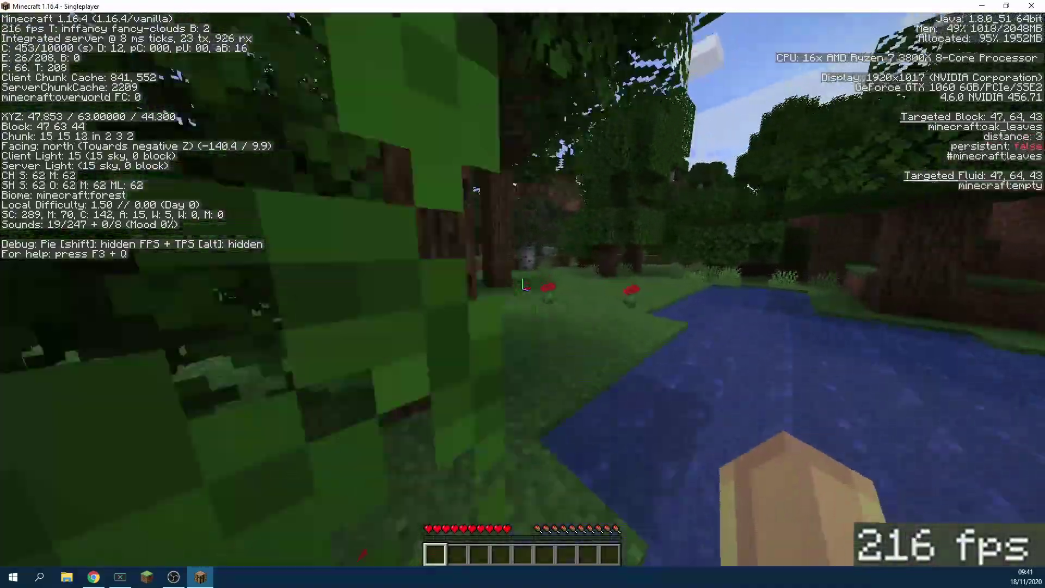
pyautogui.press('w')
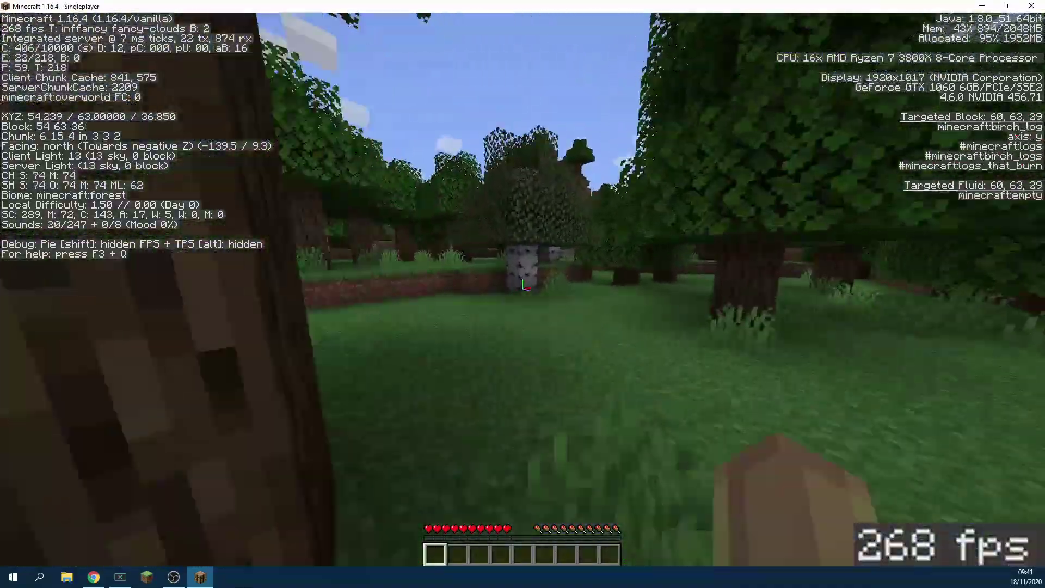
pyautogui.press('w')
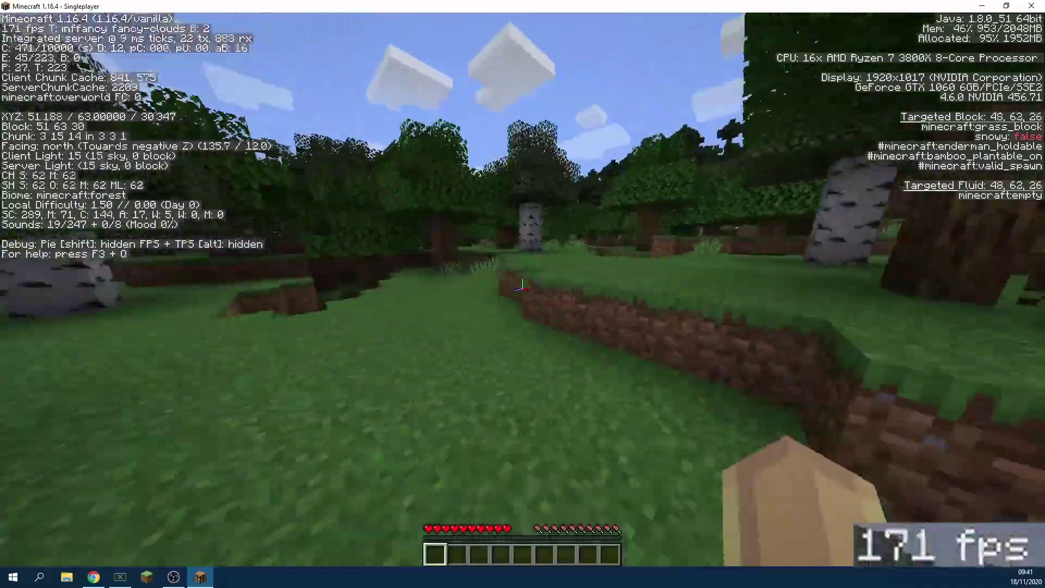
pyautogui.press('w')
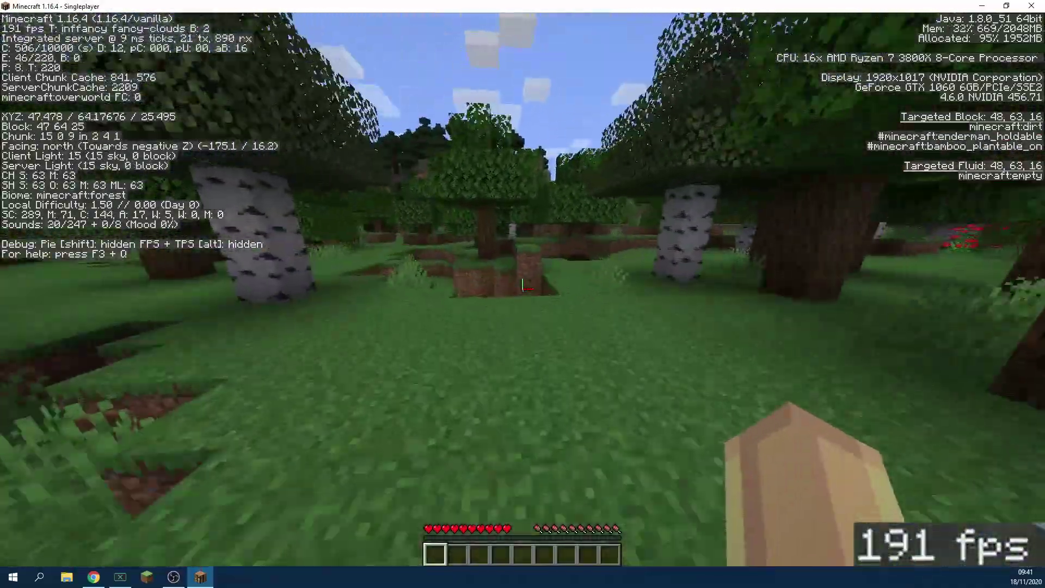
pyautogui.press('w')
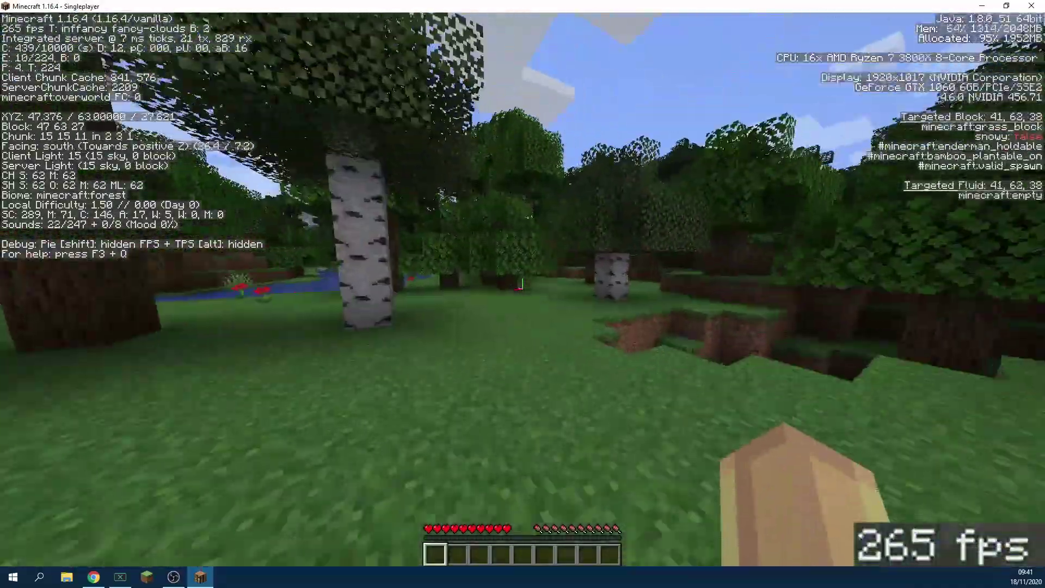
pyautogui.press('w')
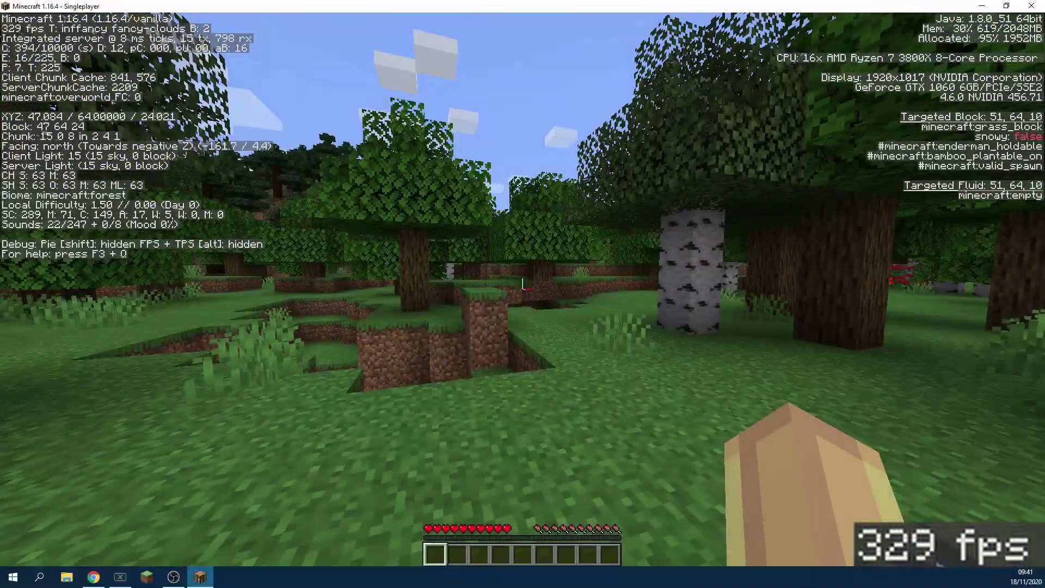
# Step: Save the world and quit the game to the desktop
pyautogui.press('Escape')
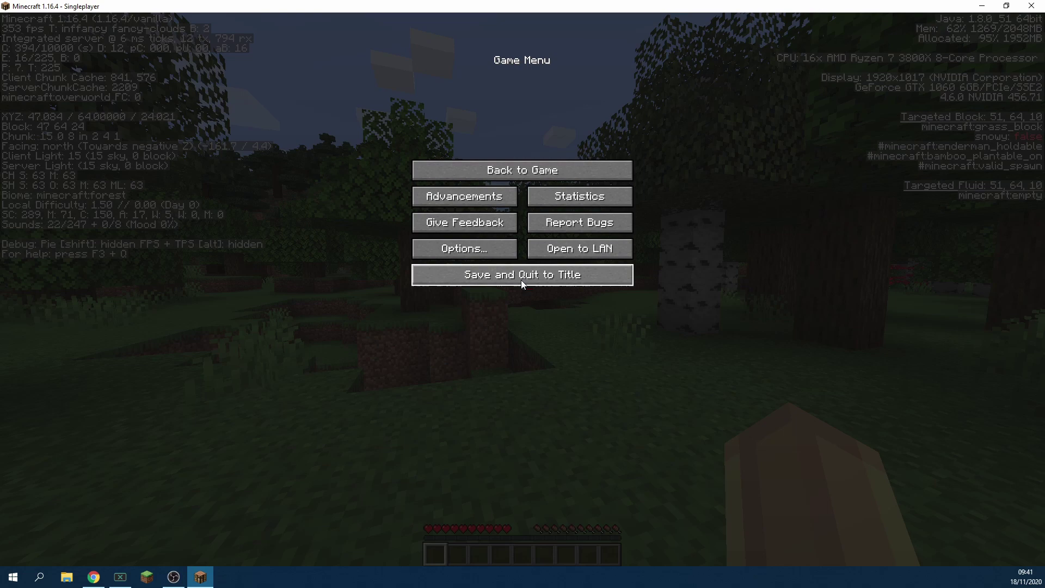
pyautogui.click(521, 279)
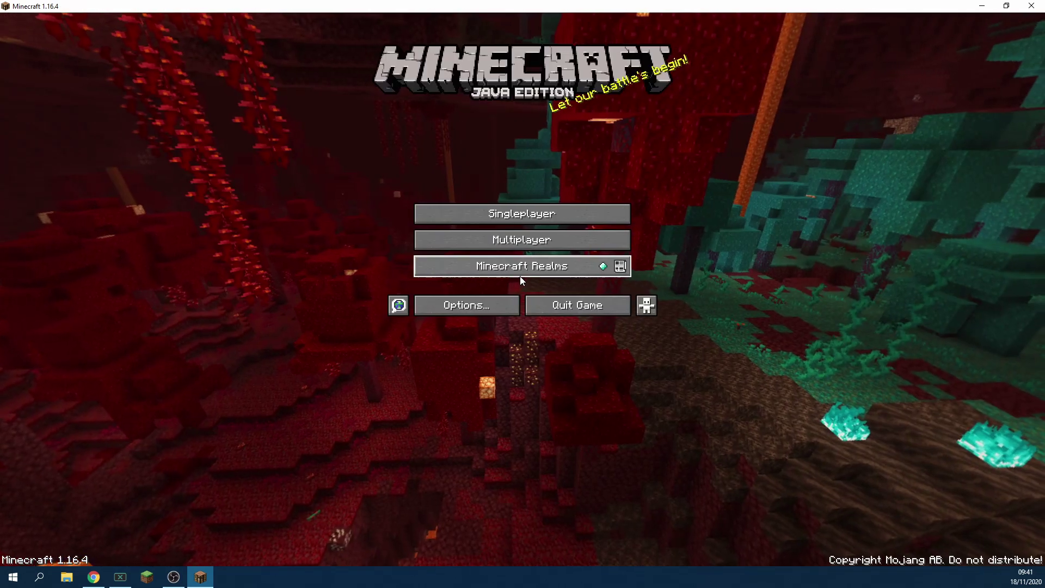
pyautogui.click(567, 312)
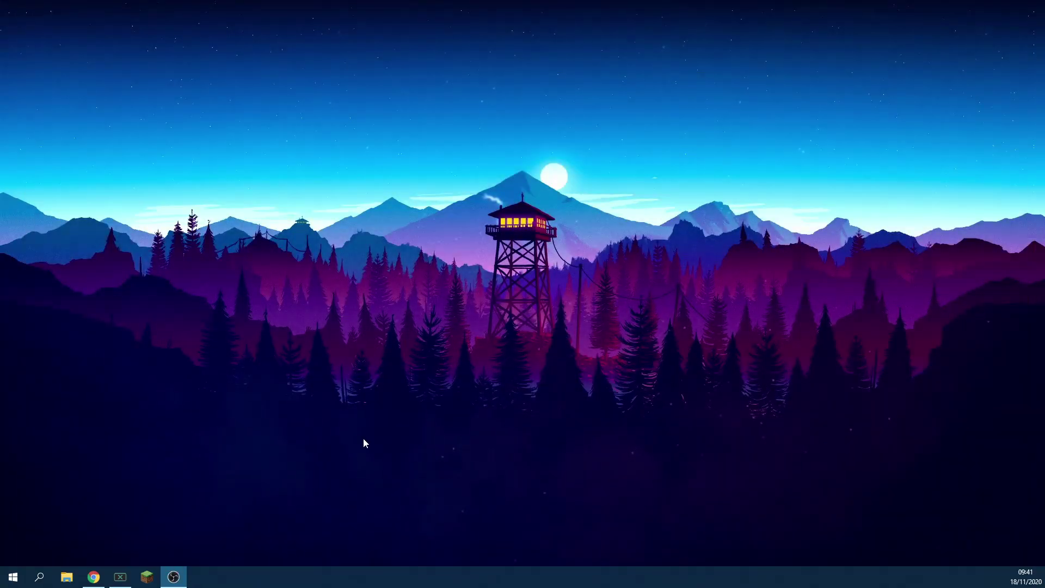
# Step: Switch to Chrome, download the Windows .EXE Fabric installer from fabricmc.net, and minimize the browser
pyautogui.click(94, 576)
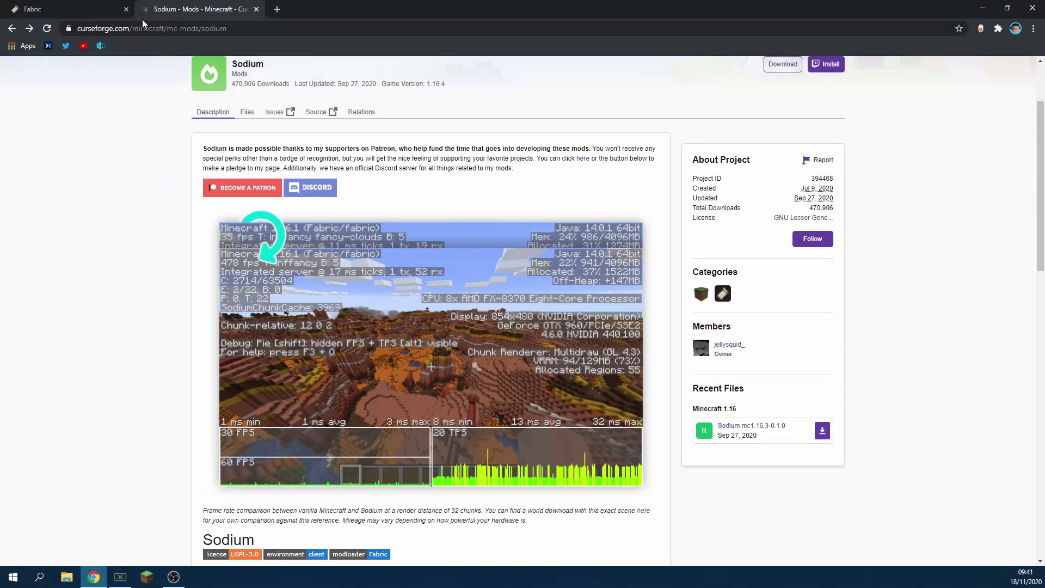
pyautogui.hotkey('ctrl', 'Tab')
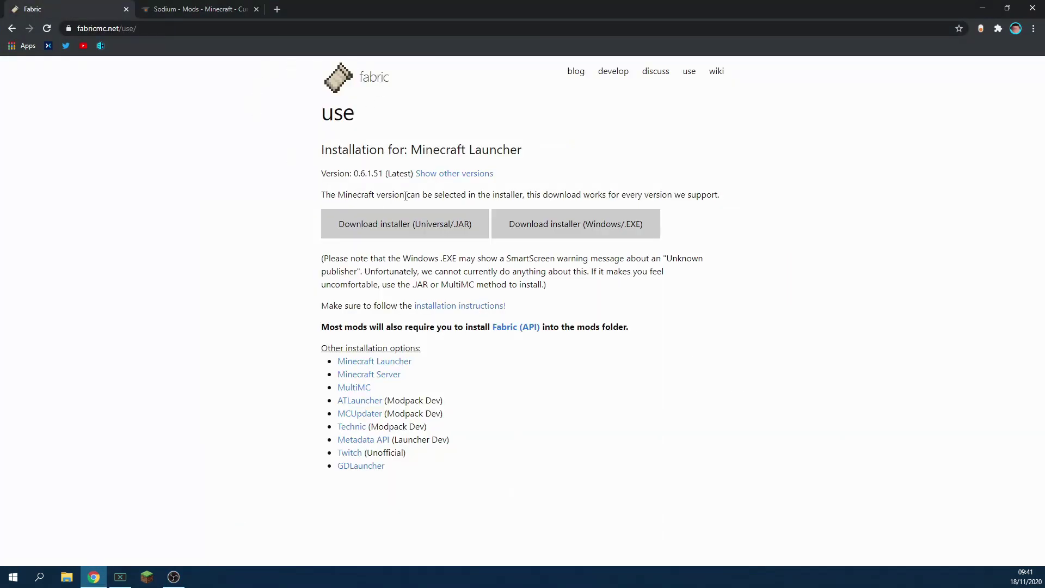
pyautogui.click(572, 231)
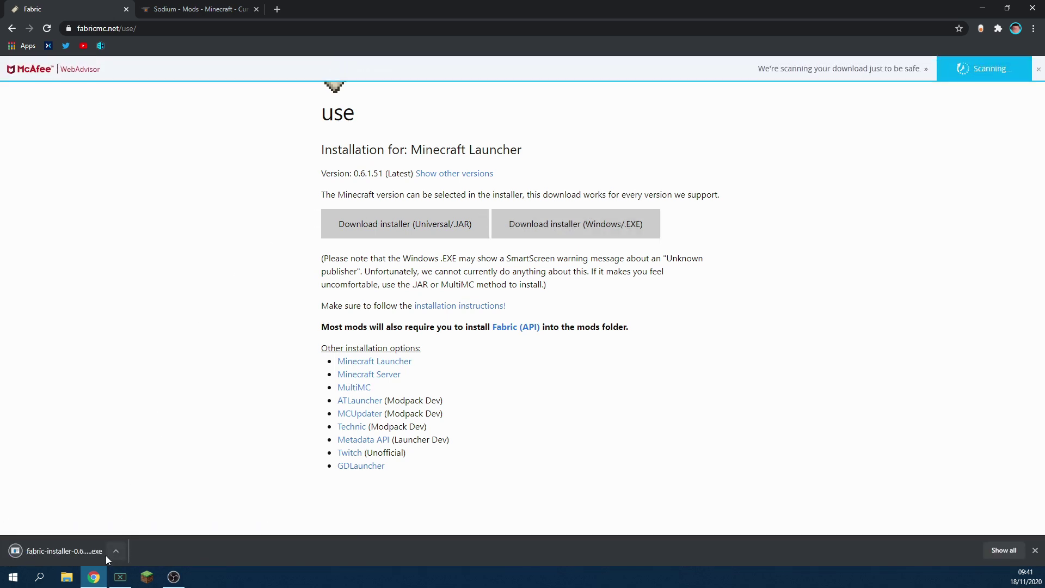
pyautogui.click(982, 9)
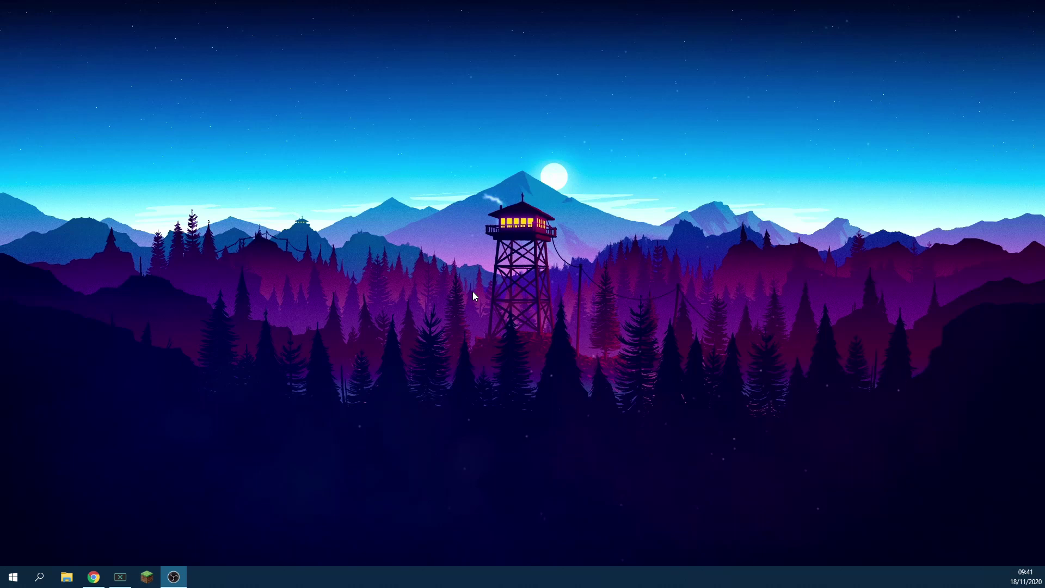
# Step: Run fabric-installer-0.6.1.51 from the Downloads folder and clear the desktop around the installer window
pyautogui.click(72, 575)
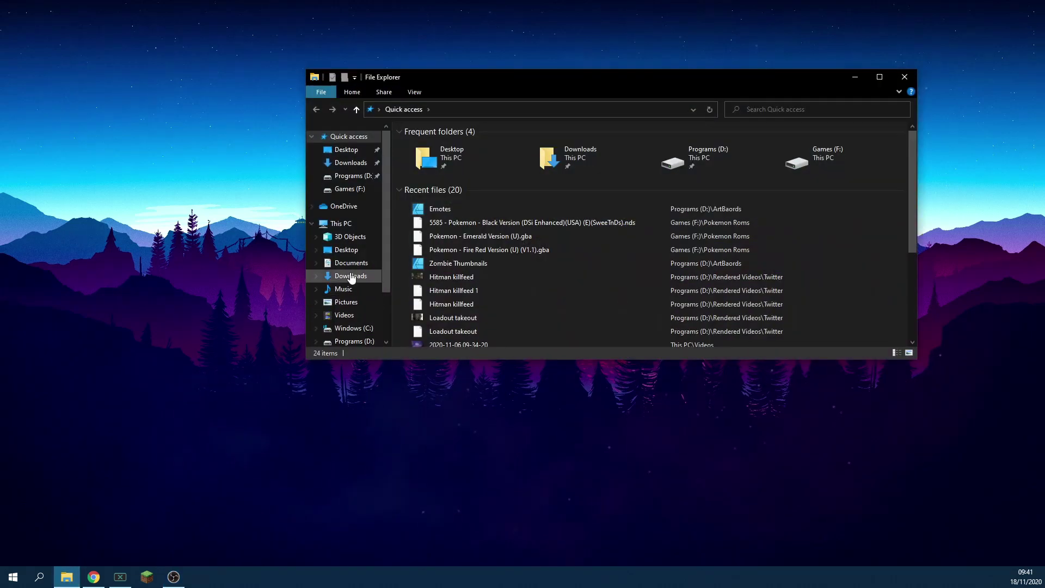
pyautogui.click(351, 162)
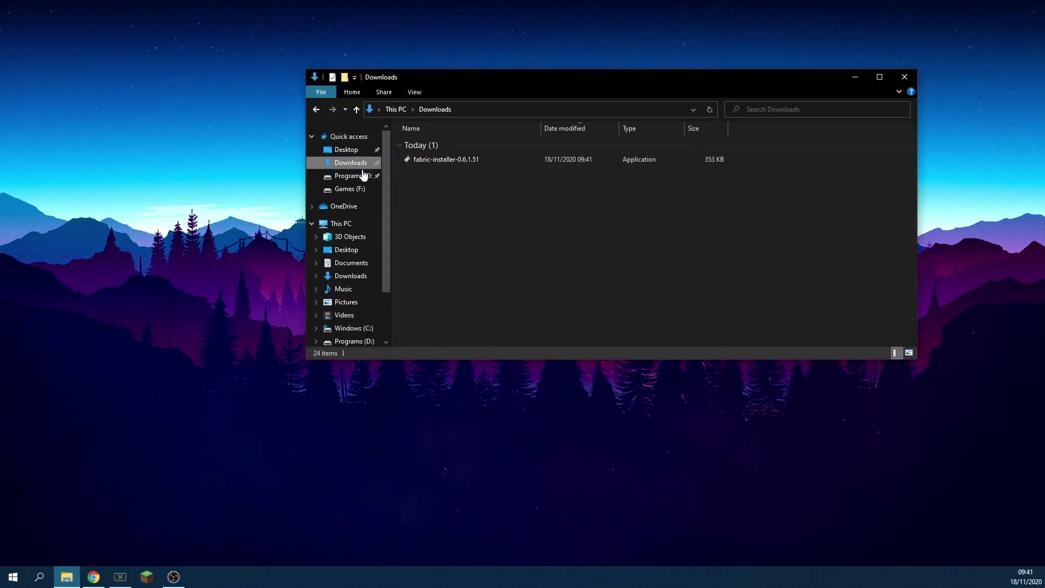
pyautogui.doubleClick(449, 161)
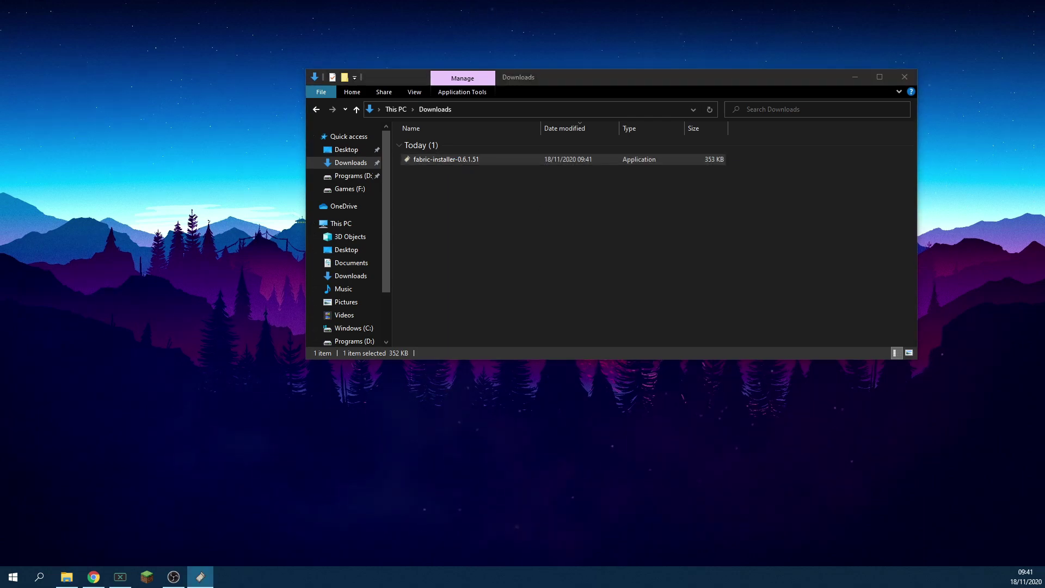
pyautogui.click(855, 77)
pyautogui.moveTo(576, 220); pyautogui.dragTo(432, 122)
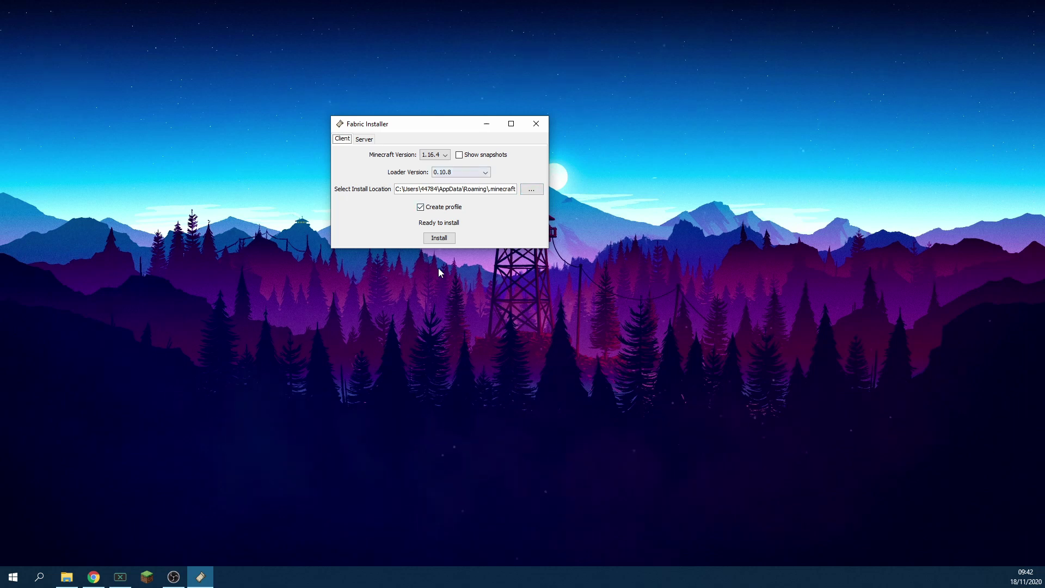
# Step: Install Fabric Loader 0.10.8 on the client for Minecraft 1.16.4 with a created profile, and bring up the Minecraft Launcher
pyautogui.click(439, 240)
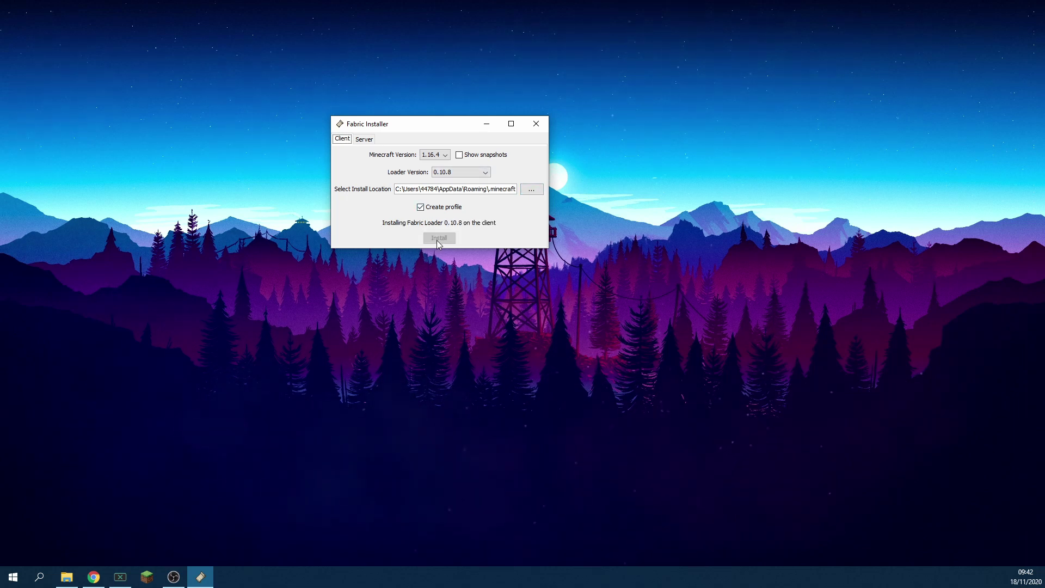
pyautogui.click(148, 577)
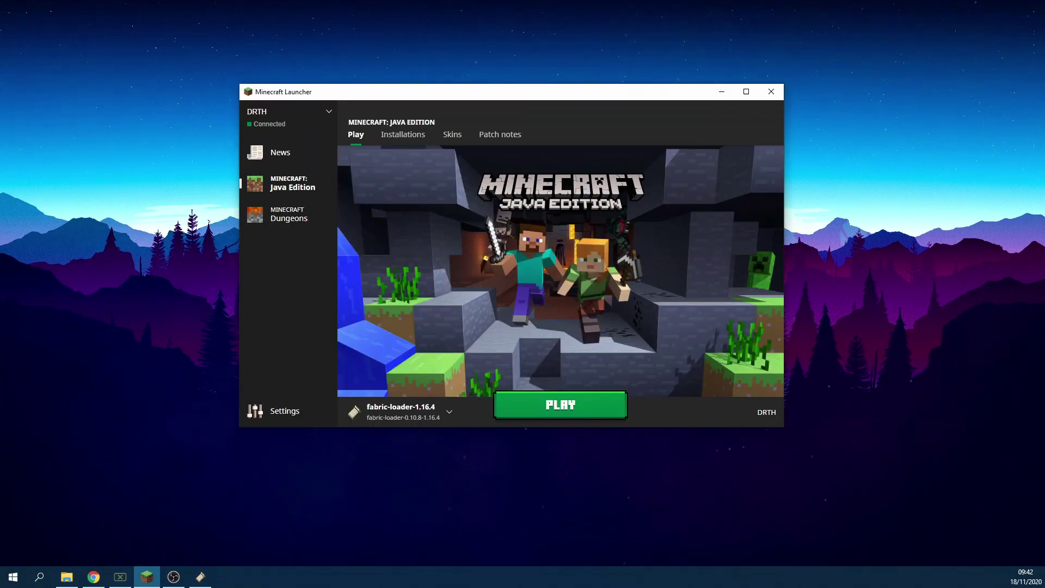
pyautogui.moveTo(741, 238); pyautogui.dragTo(533, 243)
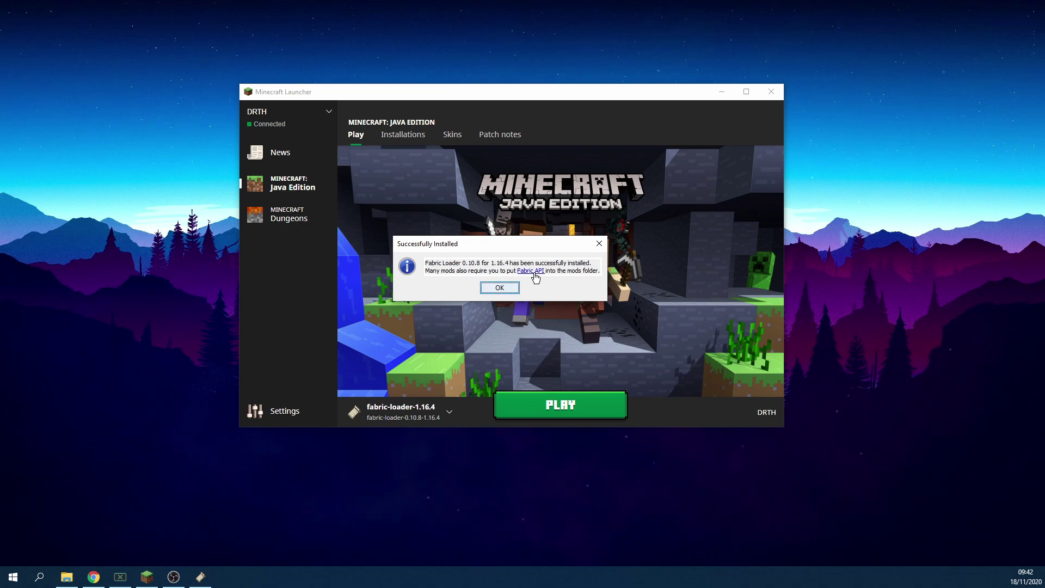
pyautogui.click(500, 288)
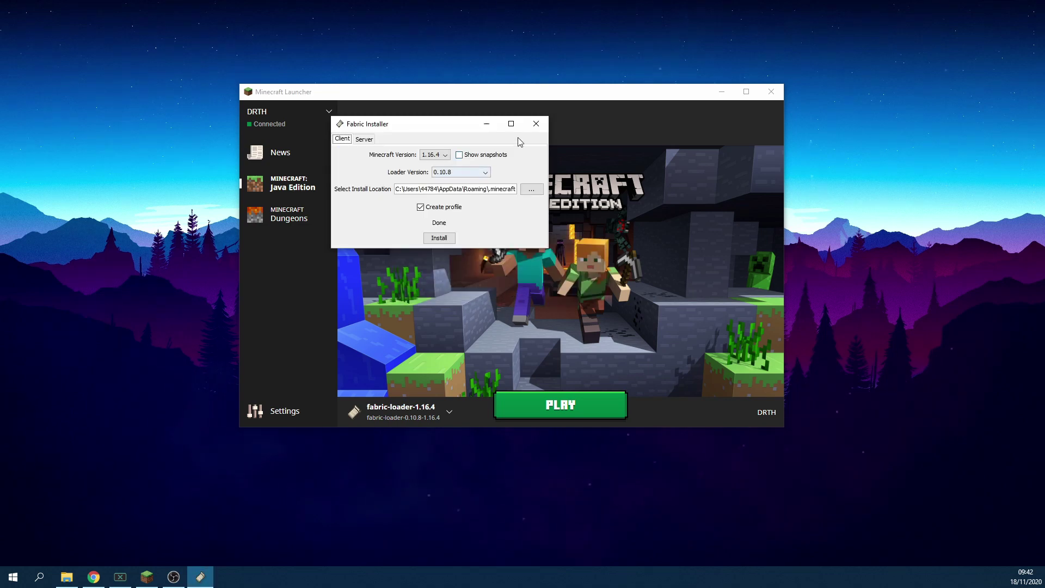
# Step: Minimize the Fabric installer and launch the game with the fabric-loader-1.16.4 profile
pyautogui.click(486, 124)
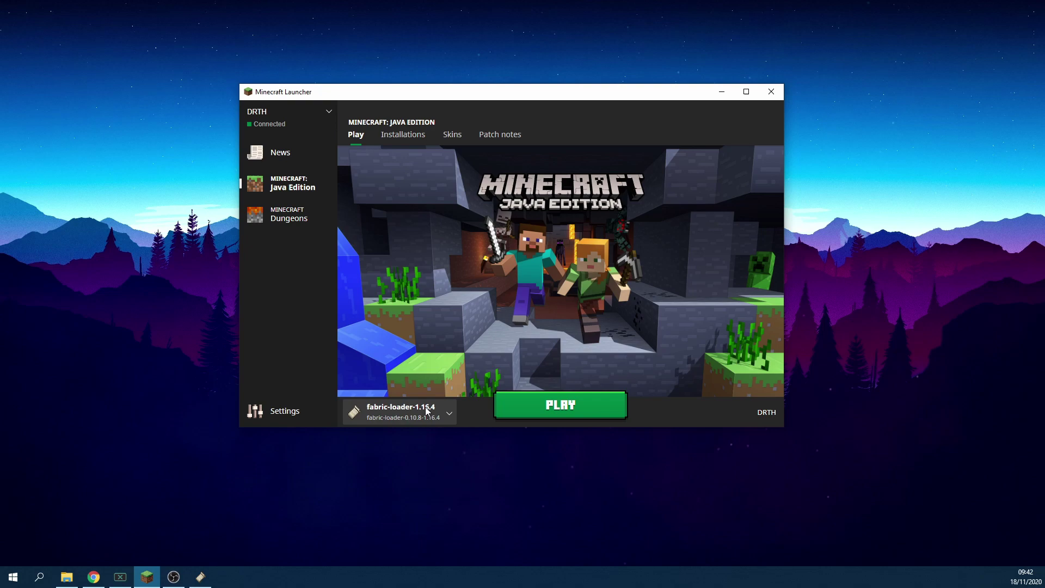
pyautogui.click(575, 413)
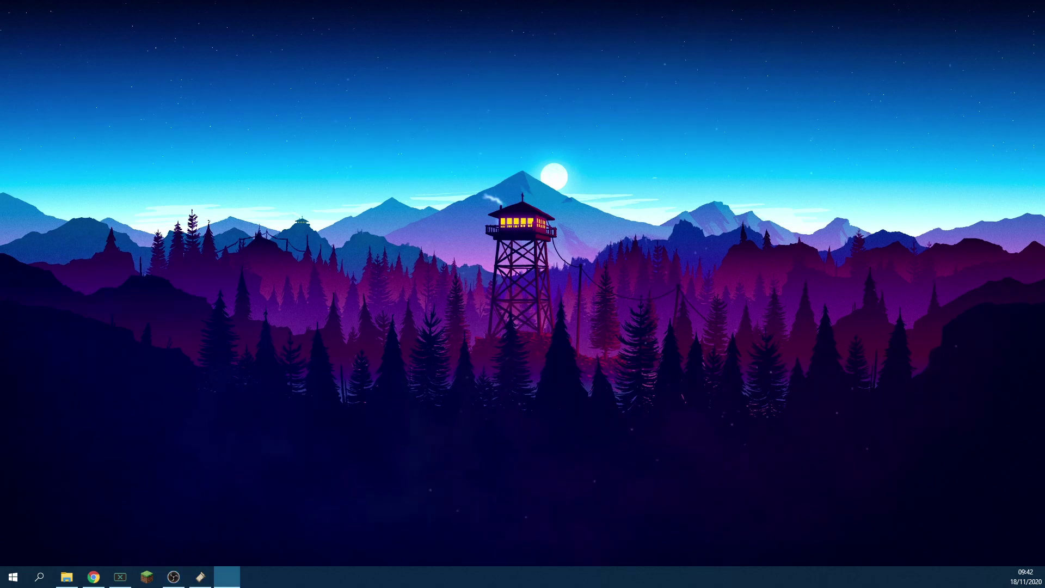
# Step: Maximize the Minecraft window and load the singleplayer world named New World
pyautogui.moveTo(426, 161); pyautogui.dragTo(378, 138)
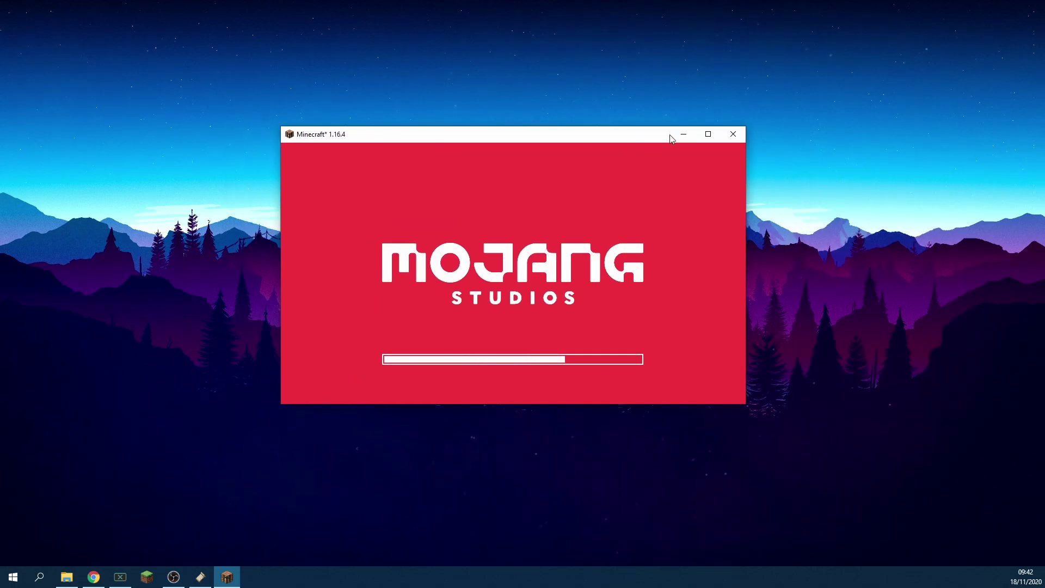
pyautogui.click(706, 135)
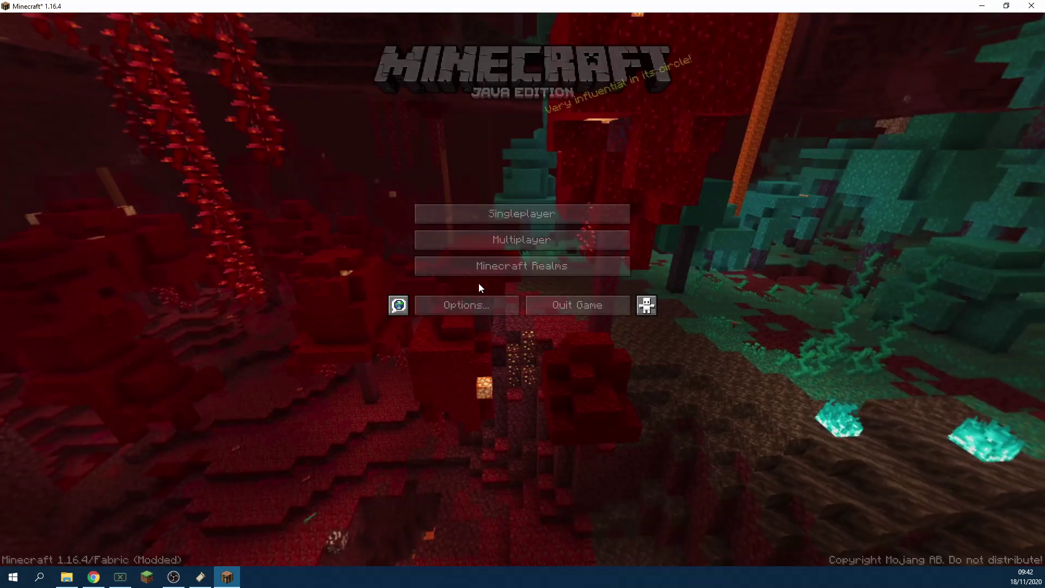
pyautogui.click(498, 214)
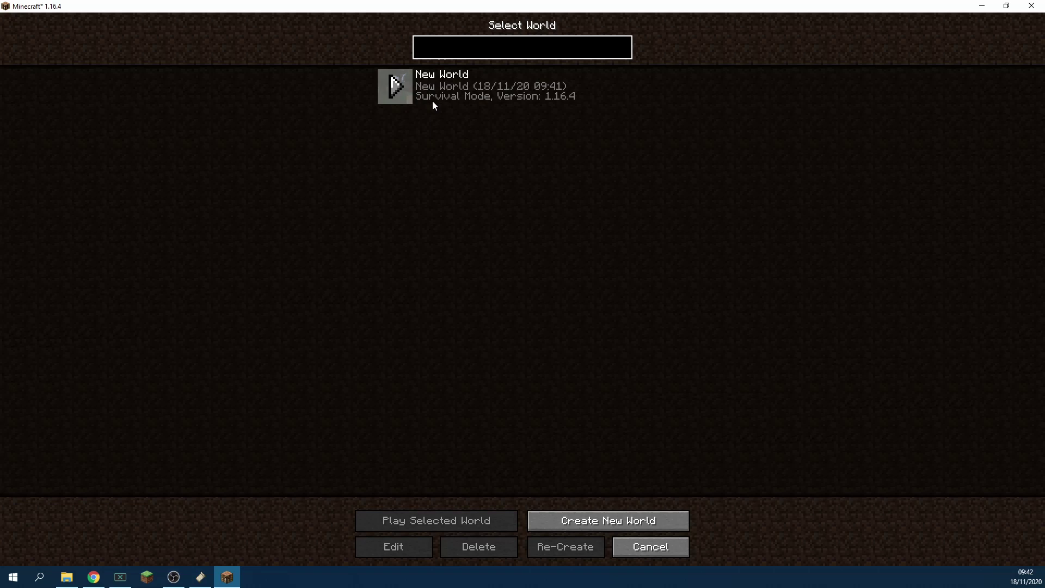
pyautogui.click(399, 91)
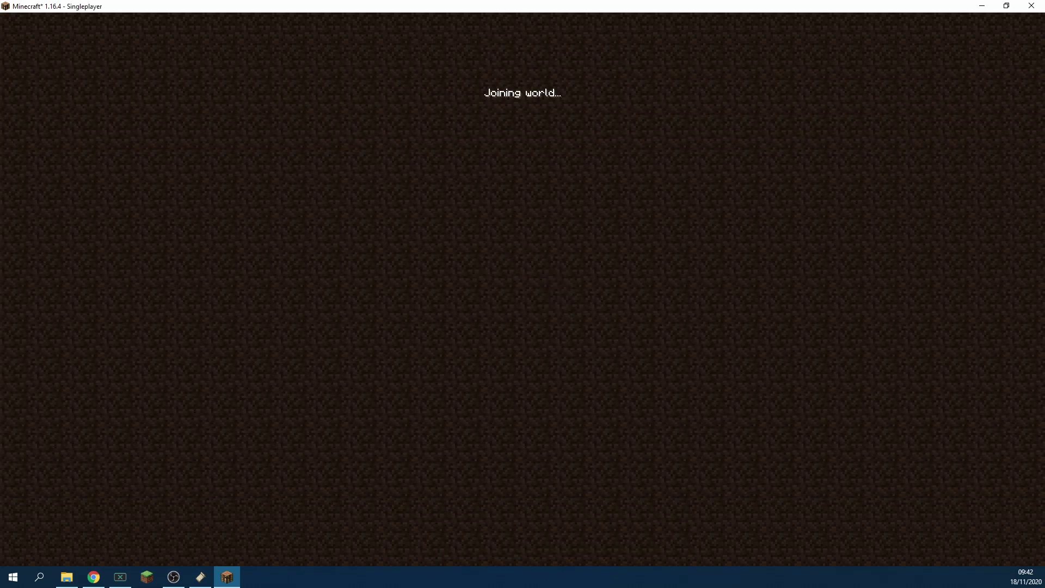
# Step: Show the debug overlay and walk around the forest to check the frame rate with Fabric alone
pyautogui.press('F3')
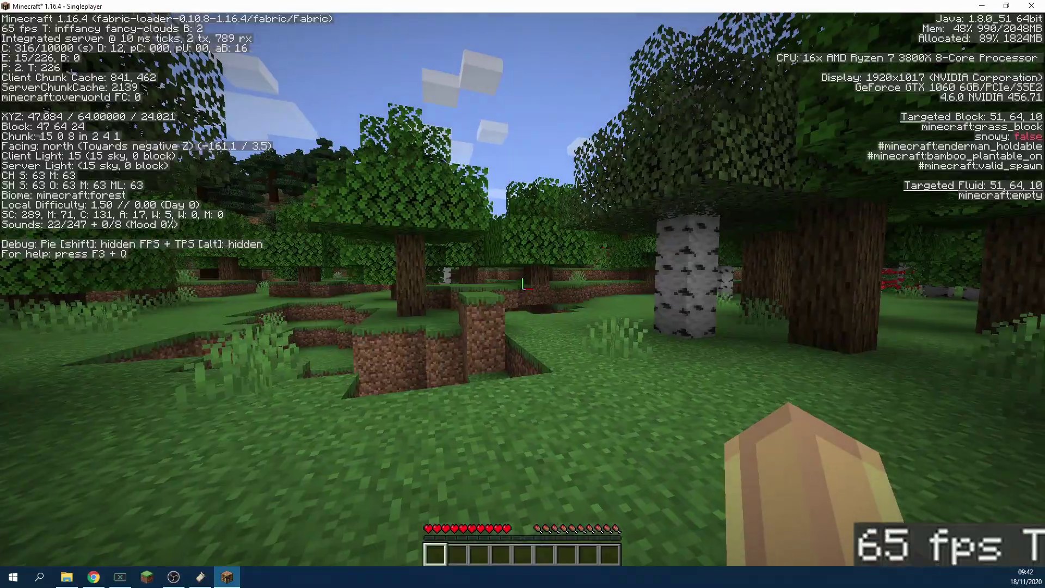
pyautogui.press('w')
pyautogui.press('w')
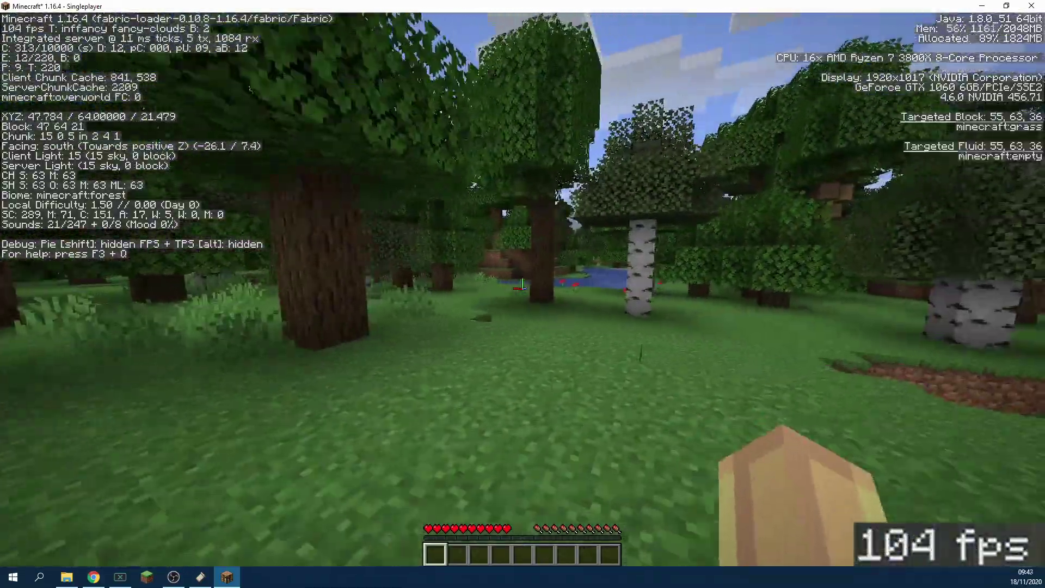
pyautogui.press('w')
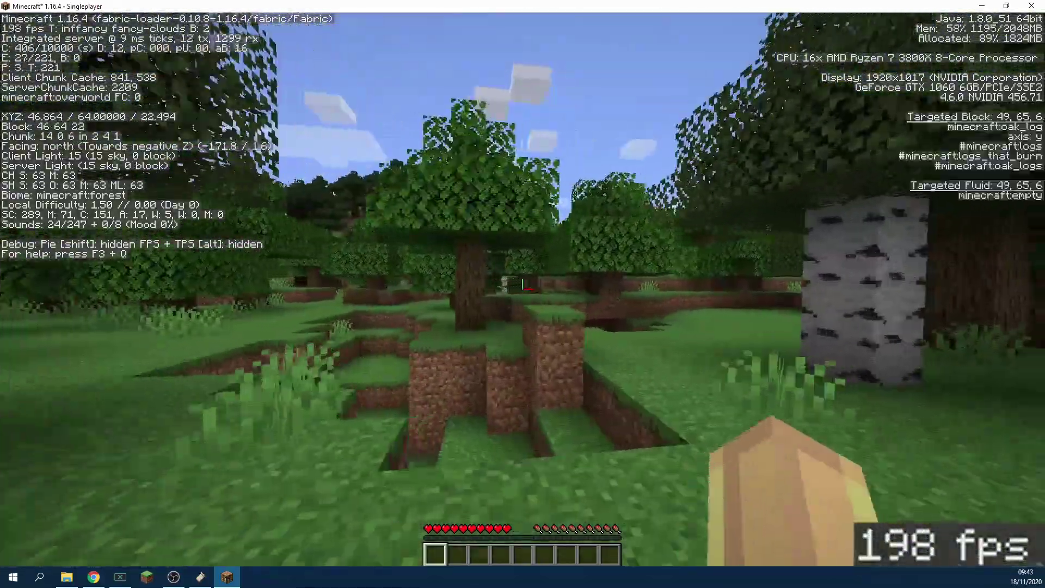
pyautogui.press('w')
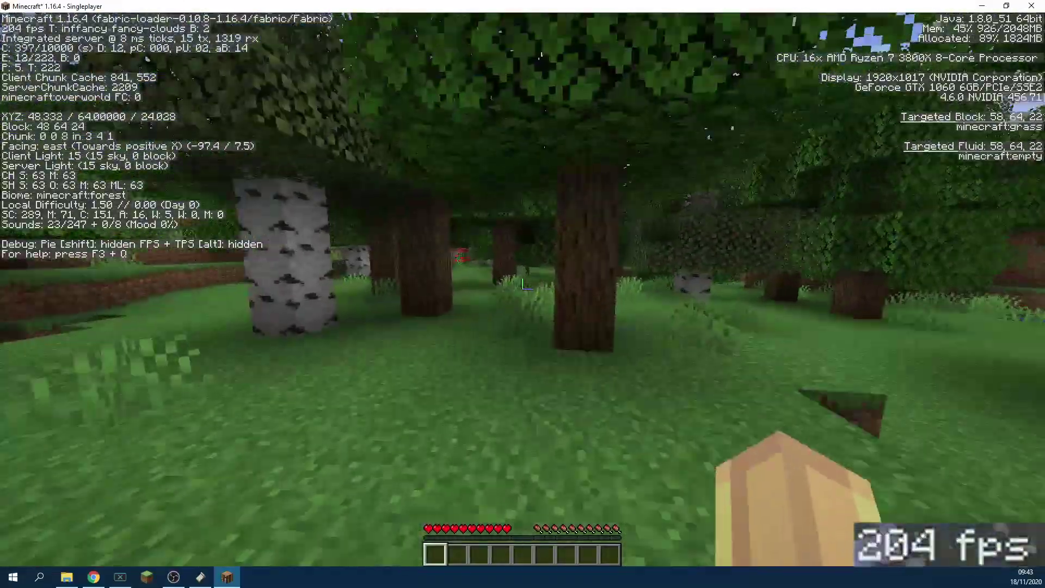
pyautogui.press('w')
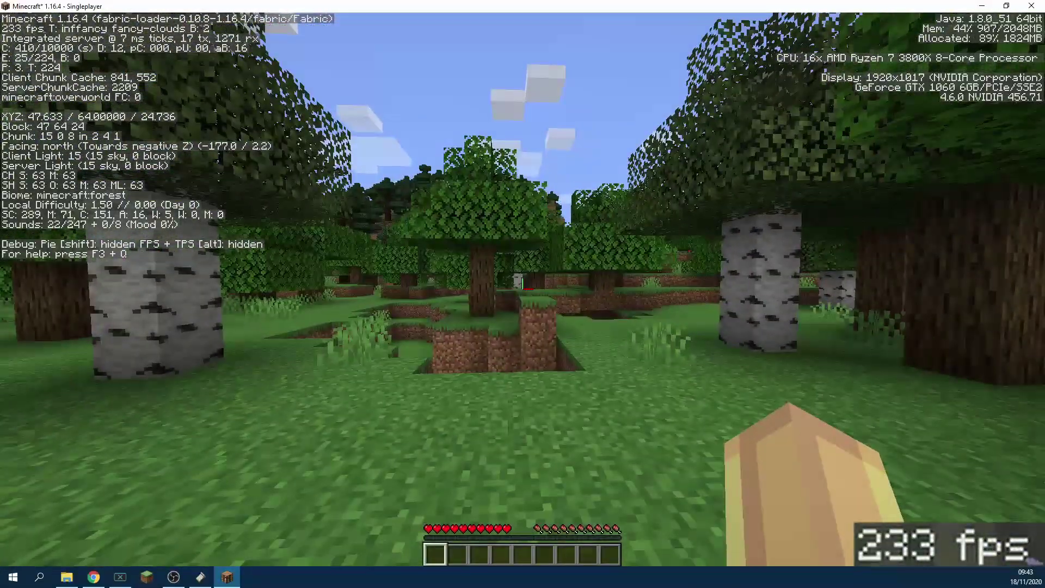
# Step: Review the game's Video Settings without changing them and return to the world
pyautogui.press('Escape')
pyautogui.click(500, 253)
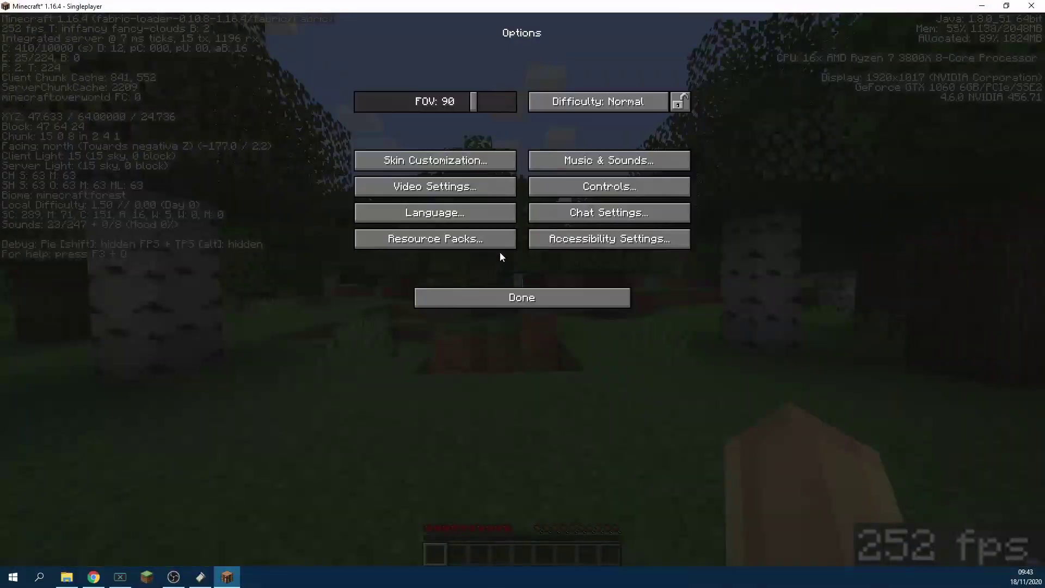
pyautogui.click(435, 187)
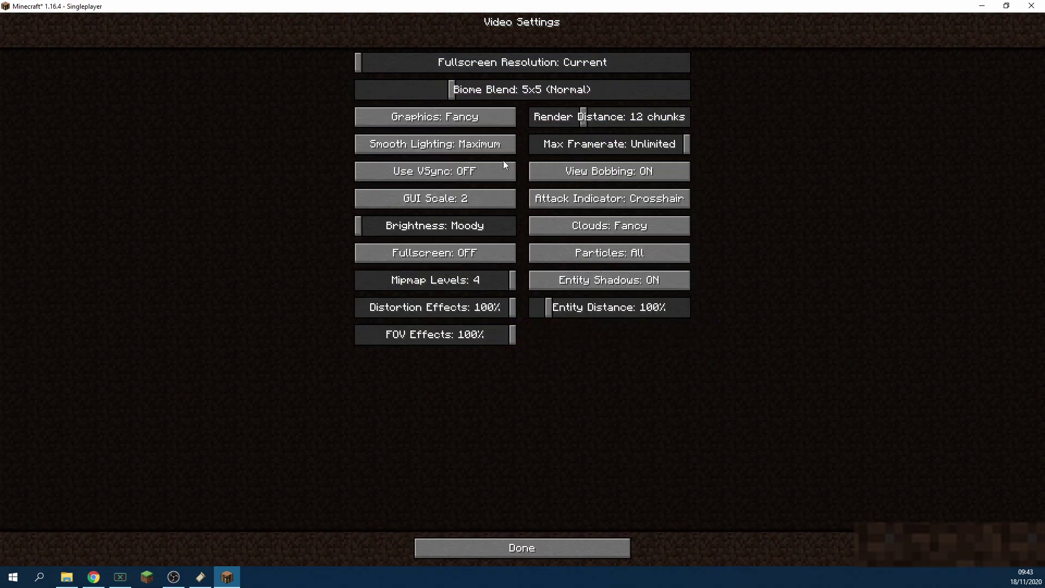
pyautogui.click(535, 547)
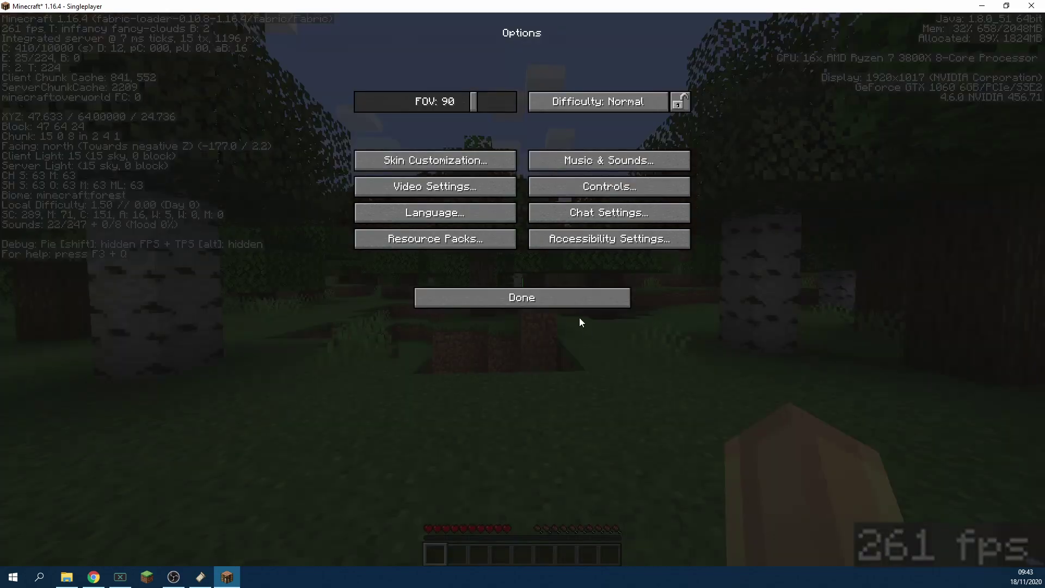
pyautogui.click(551, 302)
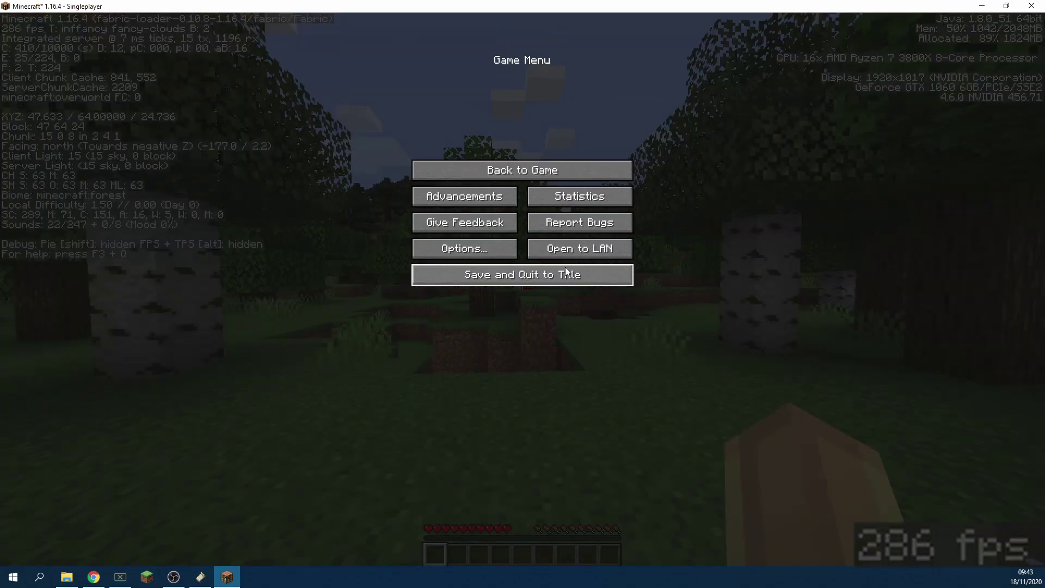
pyautogui.click(544, 180)
# Step: Move forward and back near the spawn trees to recheck the frame rate
pyautogui.press('w')
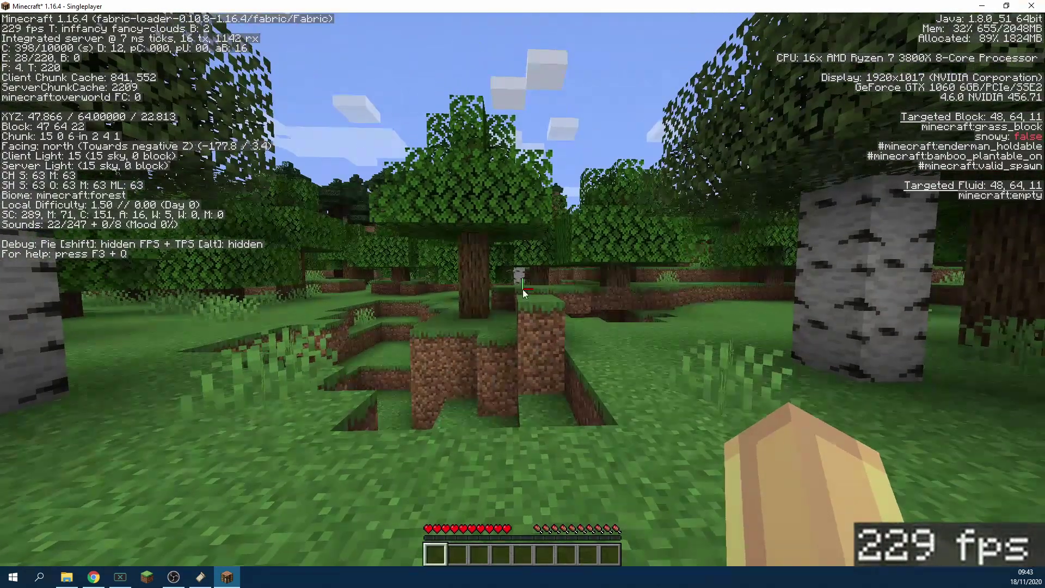
pyautogui.press('Escape')
pyautogui.press('Escape')
pyautogui.press('s')
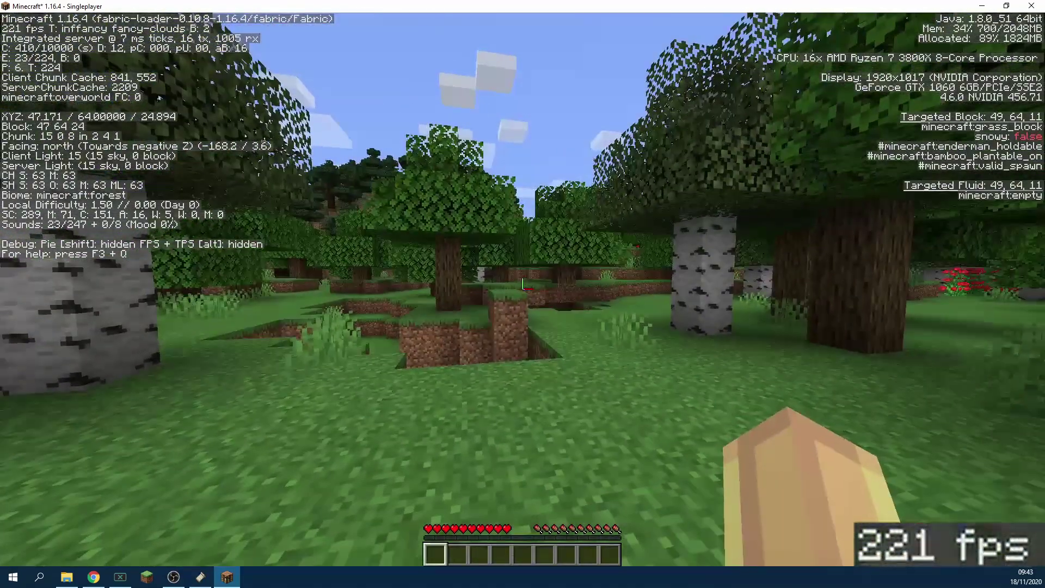
# Step: Save and leave the world, and quit the game to the desktop
pyautogui.press('Escape')
pyautogui.click(542, 279)
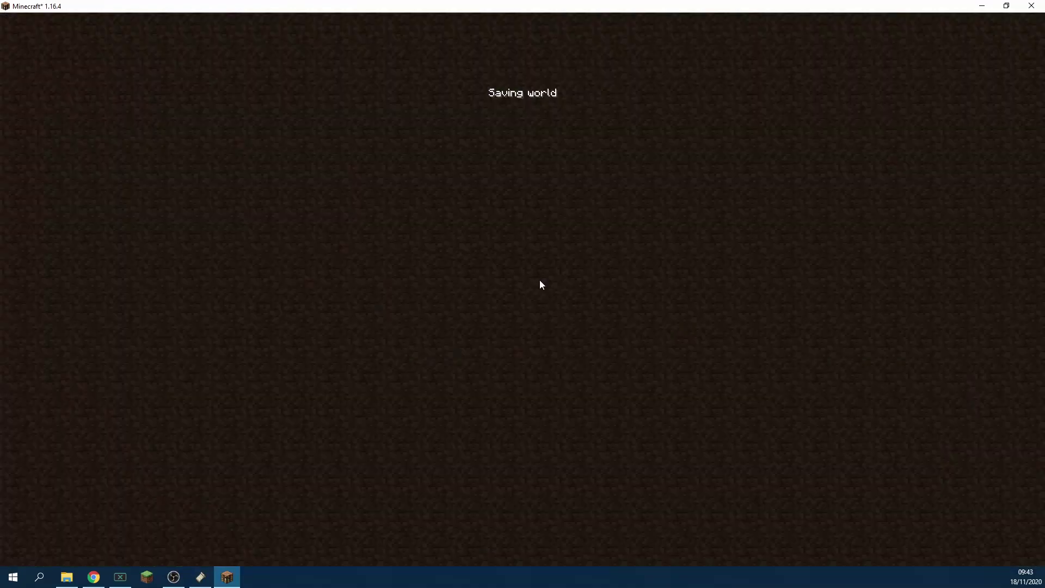
pyautogui.click(611, 308)
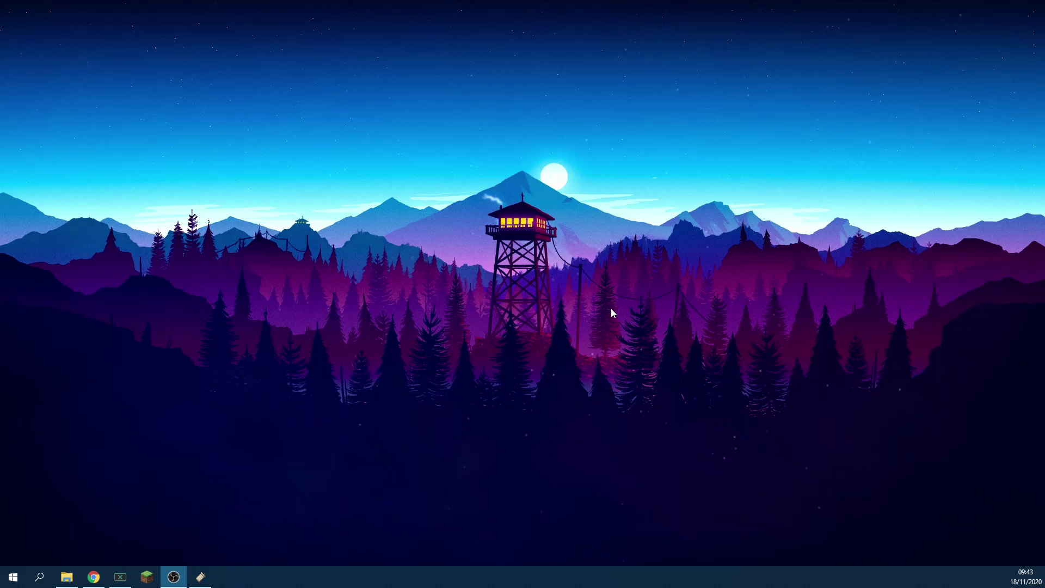
# Step: Open the %appdata% folder through the Windows Run dialog
pyautogui.click(8, 579)
pyautogui.write('run')
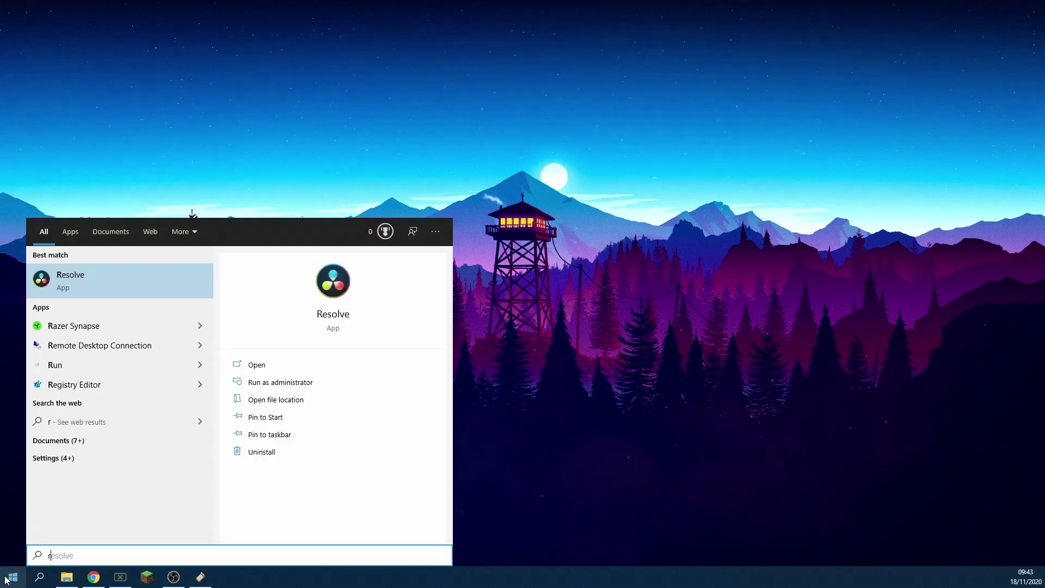
pyautogui.click(58, 274)
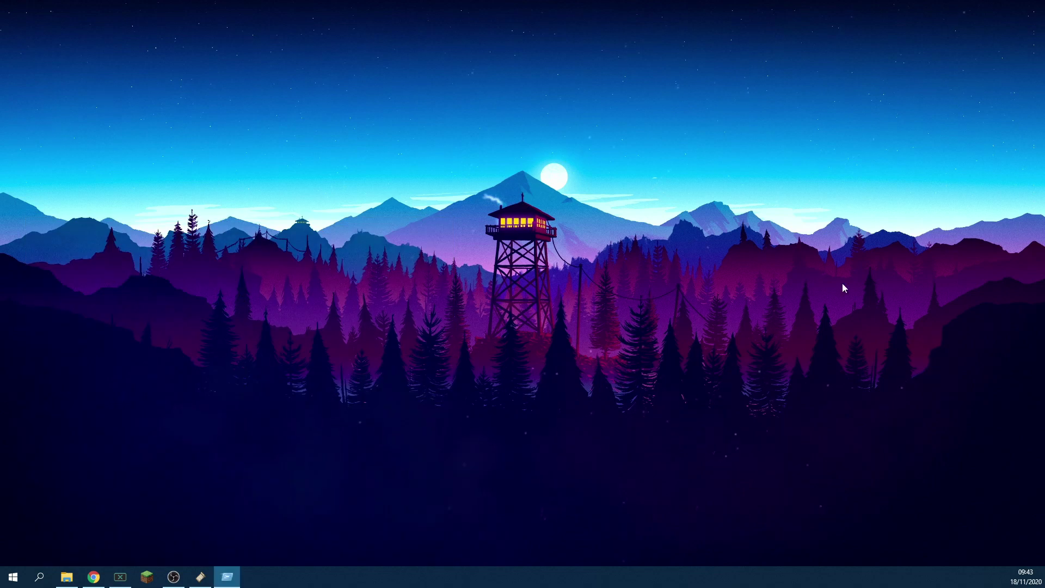
pyautogui.moveTo(386, 267); pyautogui.dragTo(276, 275)
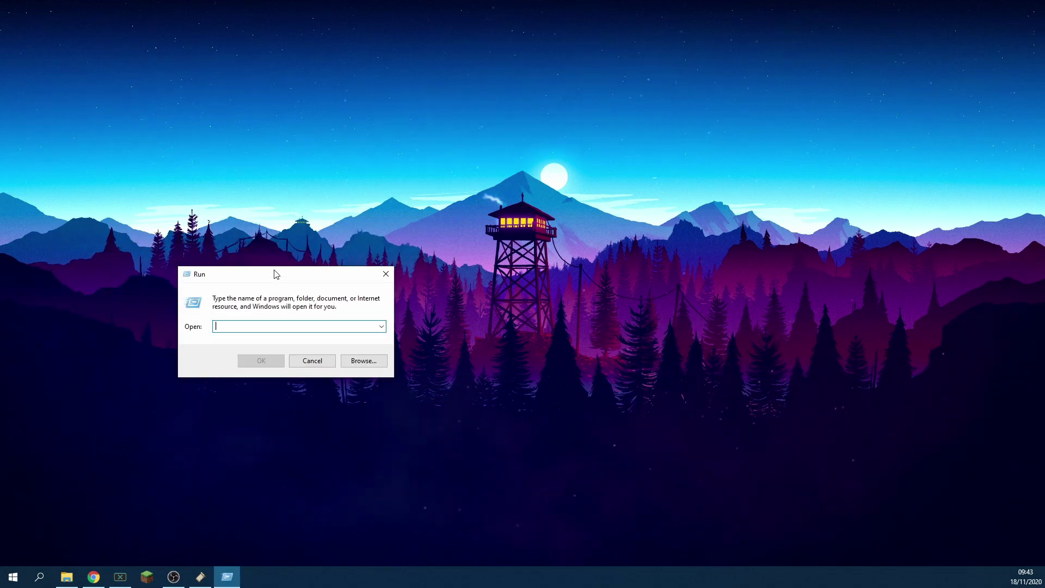
pyautogui.write('appdata%')
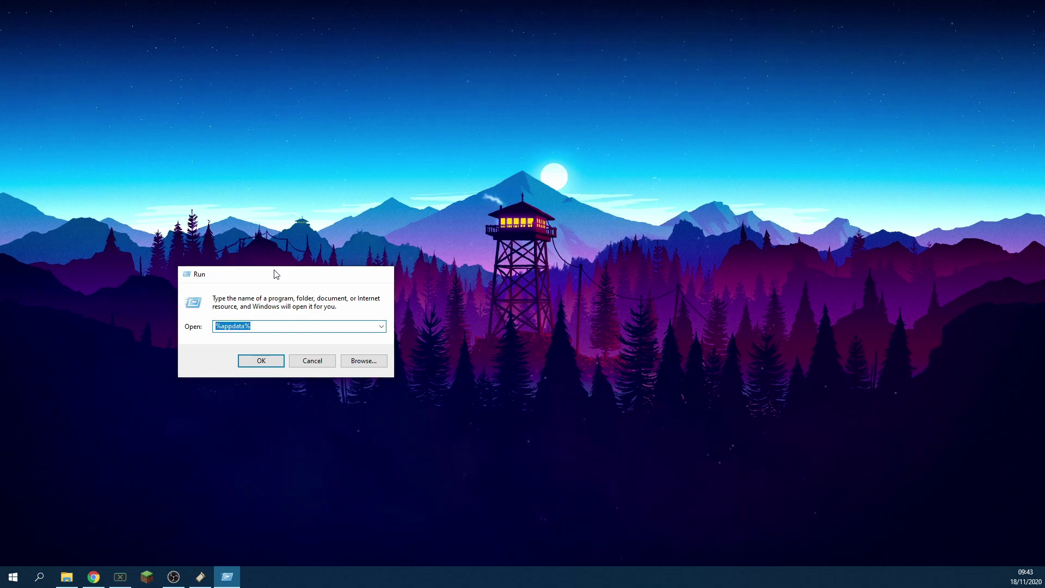
pyautogui.press('Return')
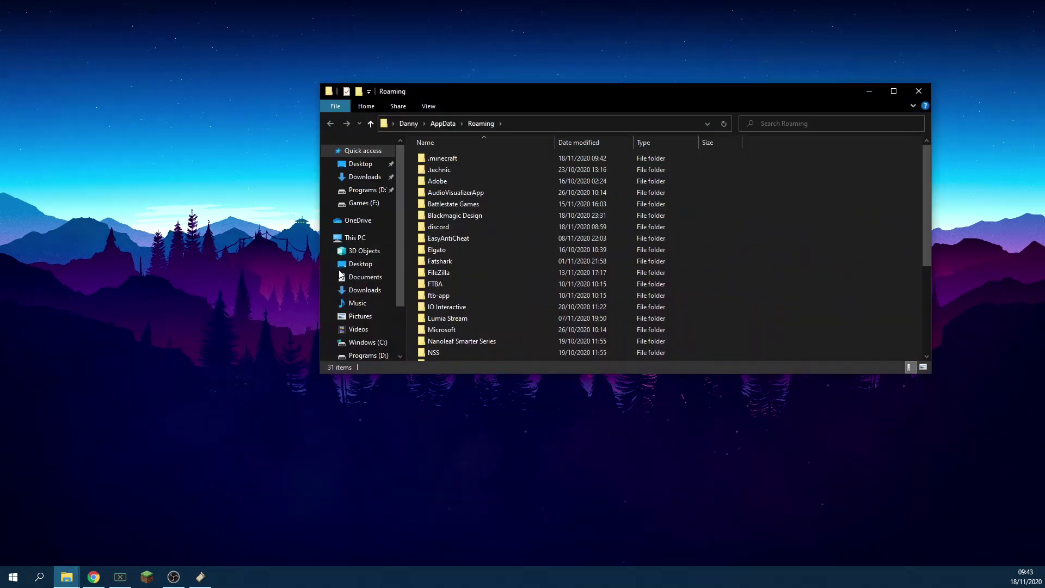
# Step: Open the mods folder inside .minecraft and move its window aside on the desktop
pyautogui.doubleClick(448, 158)
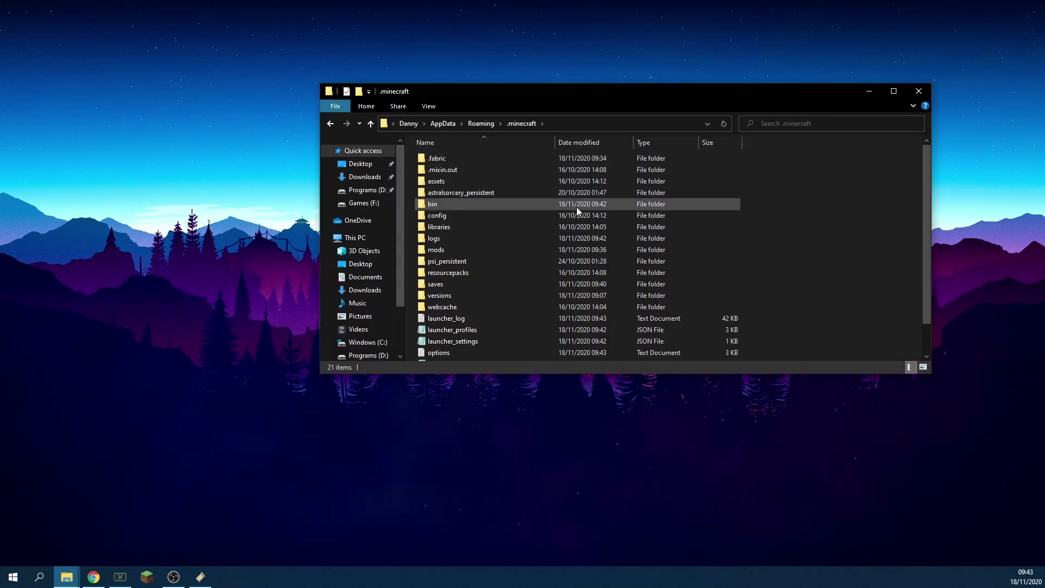
pyautogui.doubleClick(504, 249)
pyautogui.moveTo(556, 91); pyautogui.dragTo(255, 28)
# Step: Switch to Chrome, download Sodium mc1.16.3-0.1.0 from its CurseForge page, keep the flagged .jar file, and minimize the browser
pyautogui.click(94, 577)
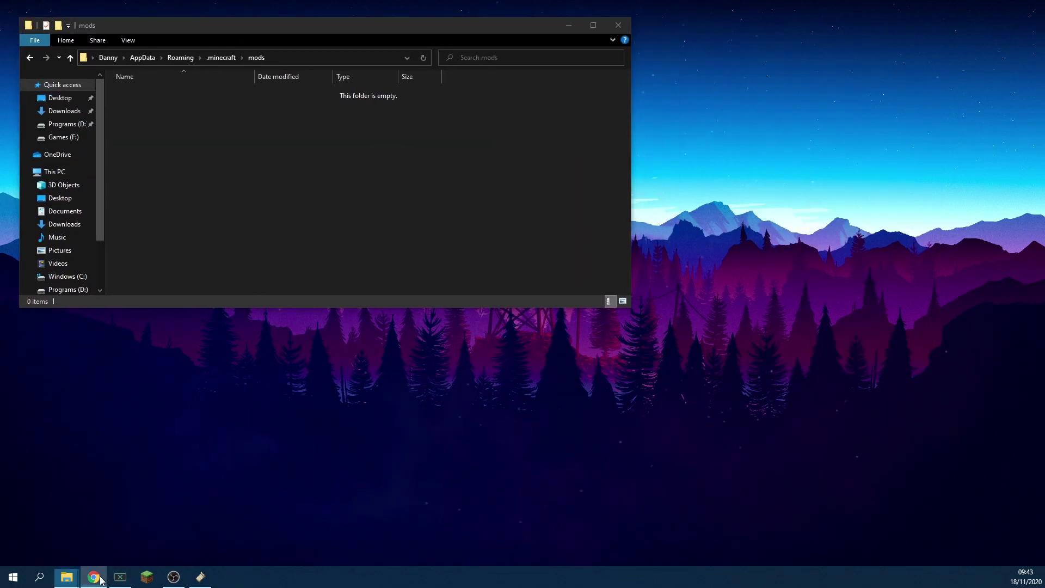
pyautogui.click(199, 13)
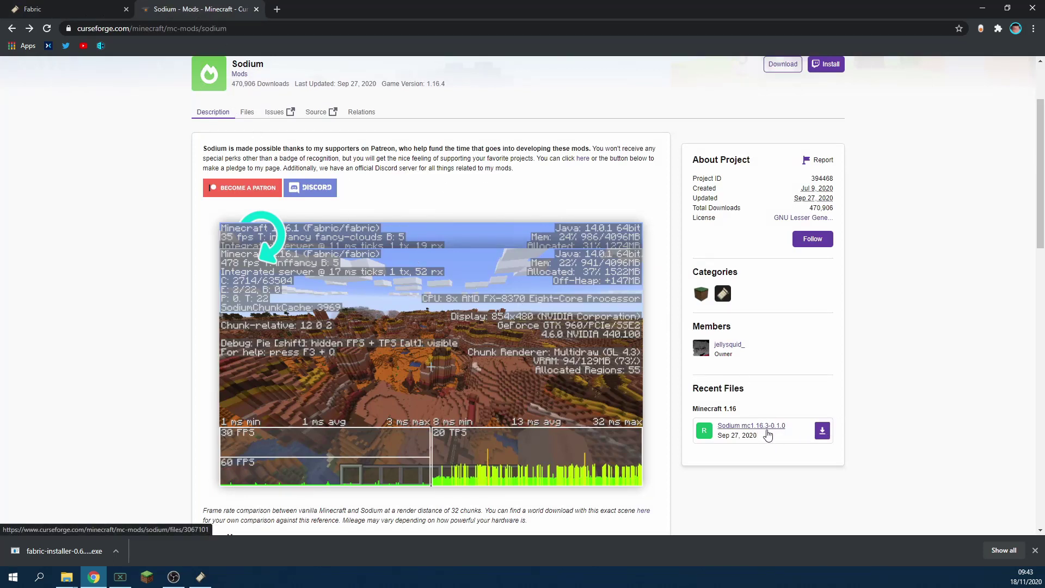
pyautogui.click(821, 432)
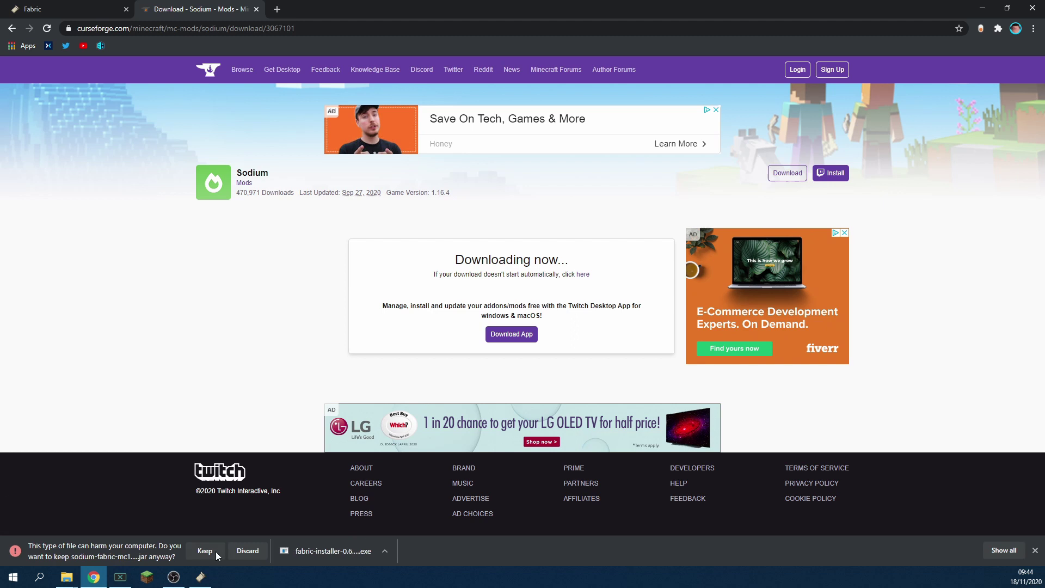
pyautogui.click(216, 551)
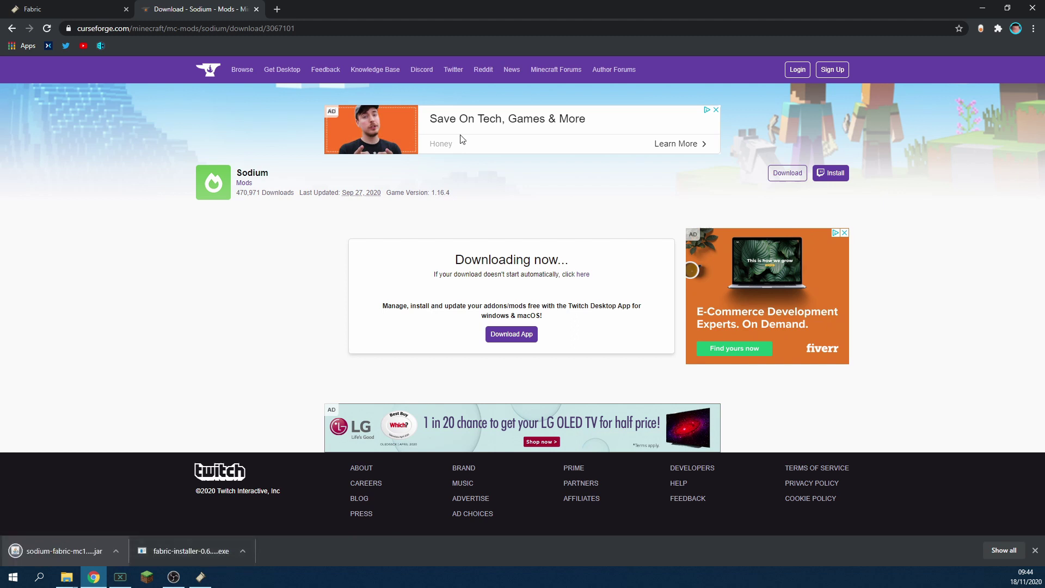
pyautogui.click(980, 8)
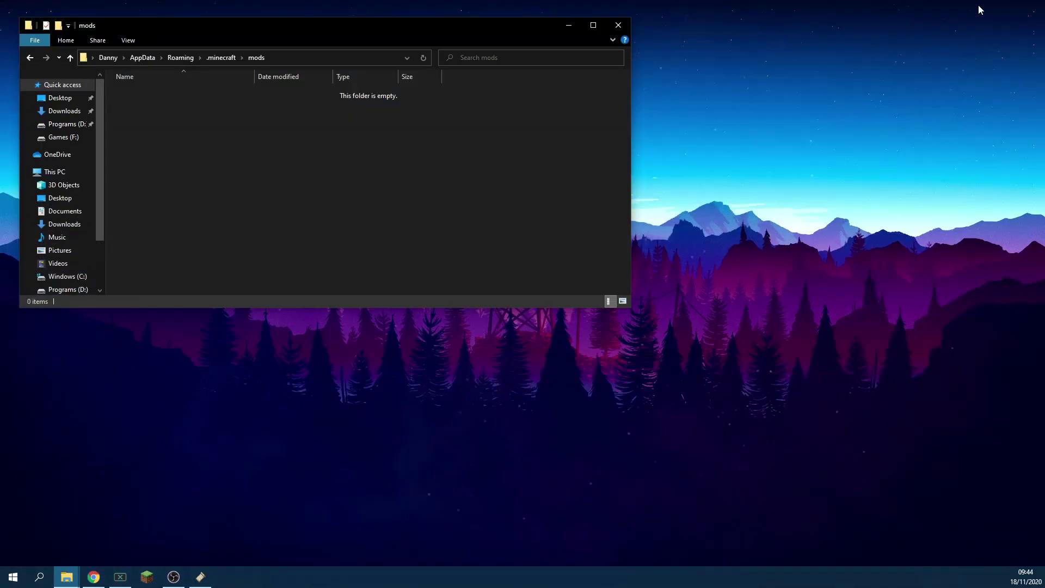
# Step: Place the Downloads window beside the mods window and move sodium-fabric-mc1.16.3-0.1.0 into the mods folder
pyautogui.moveTo(61, 575)
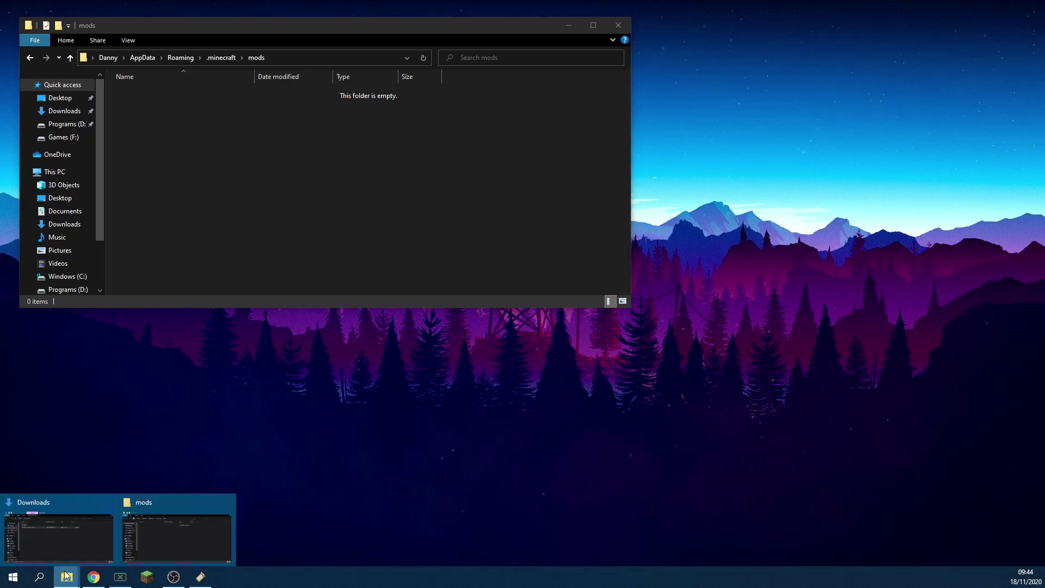
pyautogui.click(65, 541)
pyautogui.moveTo(547, 90); pyautogui.dragTo(687, 31)
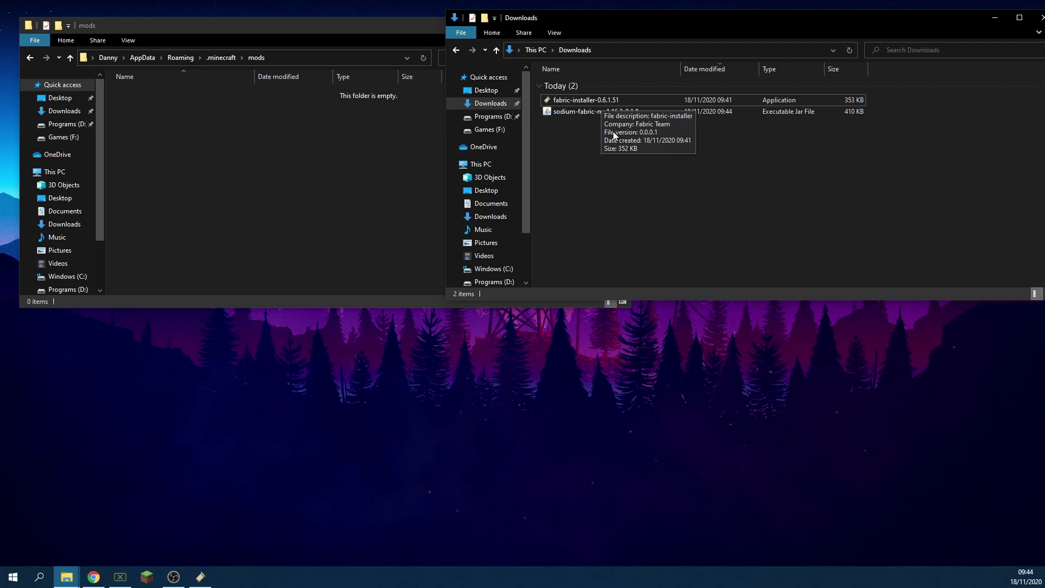
pyautogui.click(609, 112)
pyautogui.moveTo(626, 113); pyautogui.dragTo(297, 131)
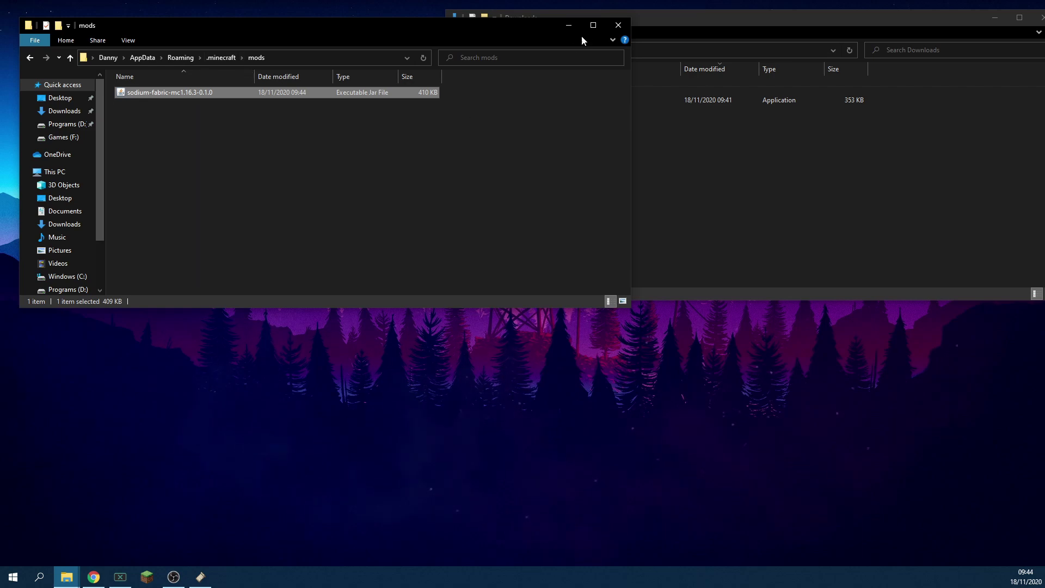
# Step: Close the mods and Downloads windows, switch to the Minecraft Launcher, and select the fabric-loader-1.16.4 profile
pyautogui.click(619, 25)
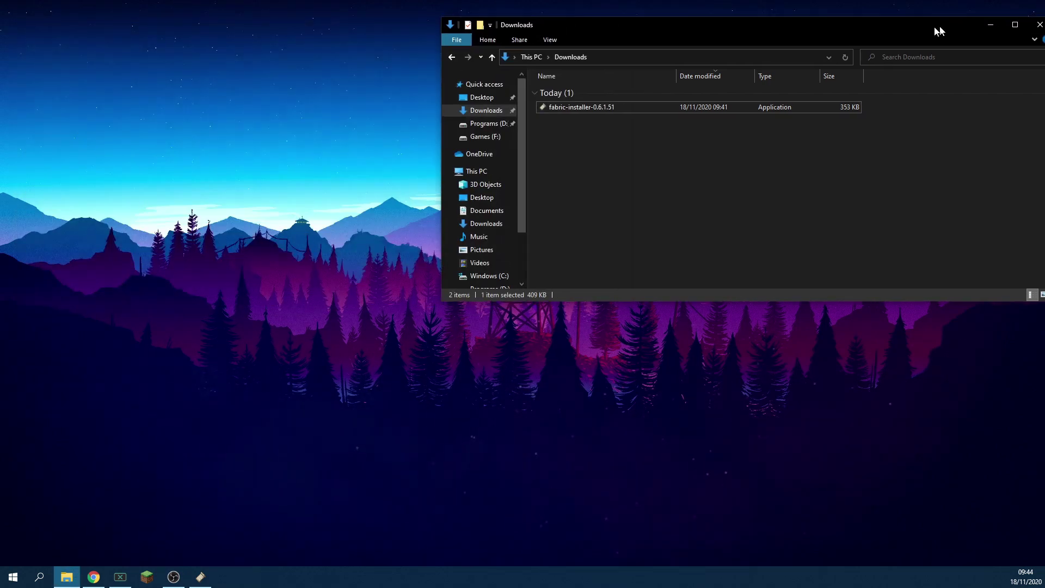
pyautogui.moveTo(957, 17); pyautogui.dragTo(740, 34)
pyautogui.click(823, 35)
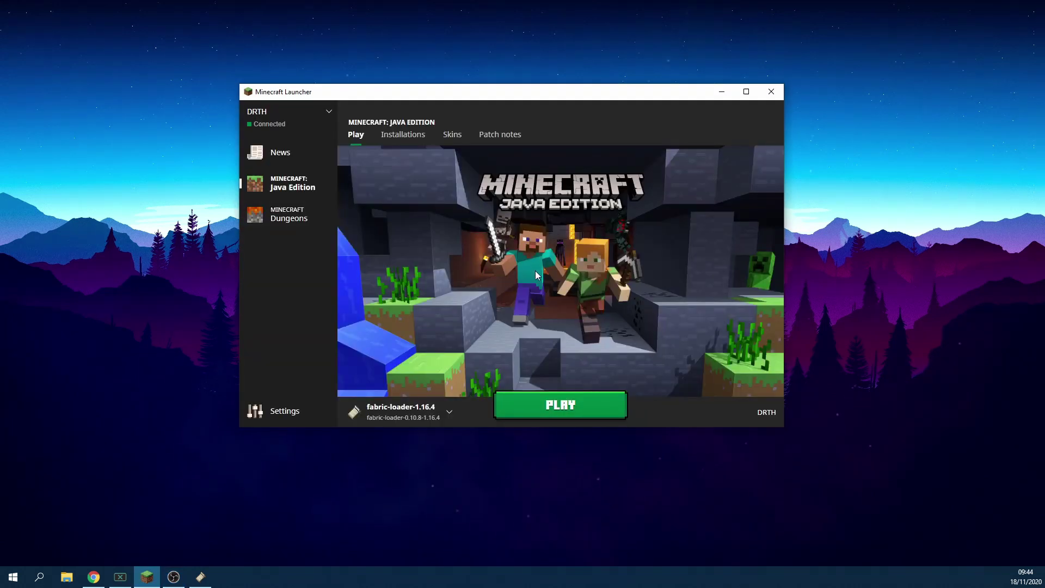
pyautogui.click(450, 414)
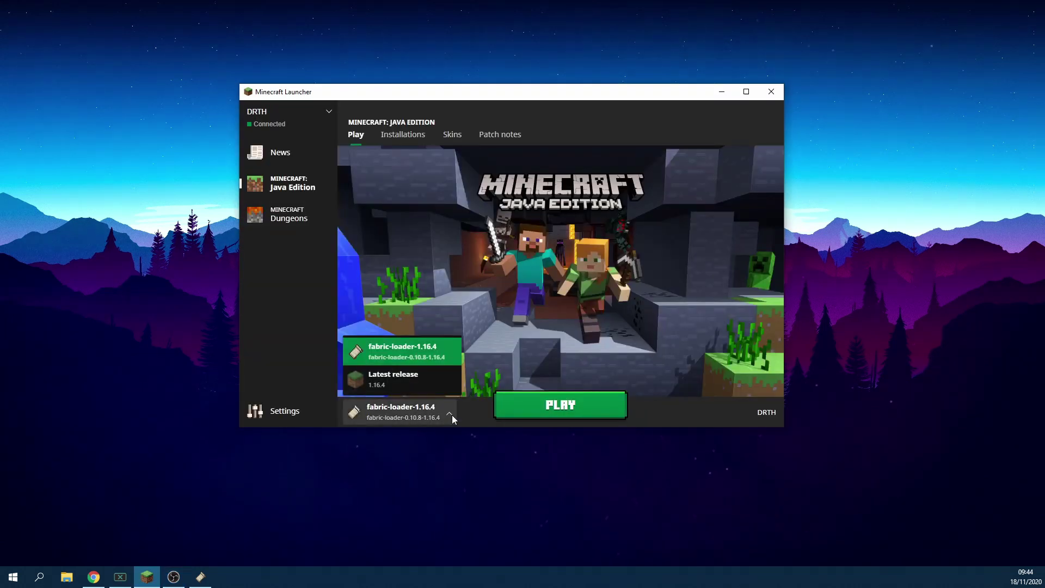
pyautogui.click(421, 359)
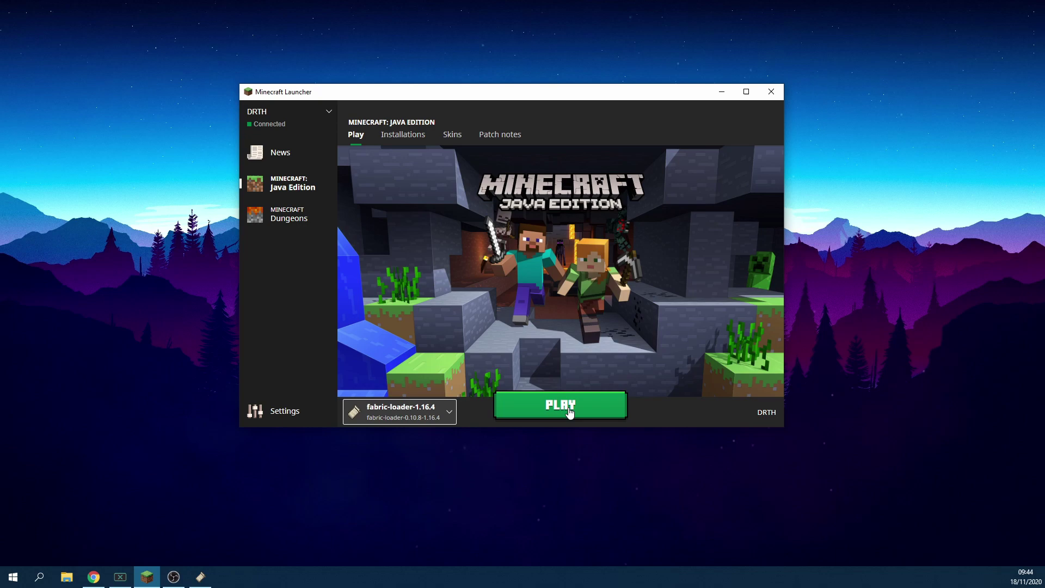
# Step: Launch Minecraft 1.16.4 with the selected Fabric profile and maximize the game window
pyautogui.click(569, 412)
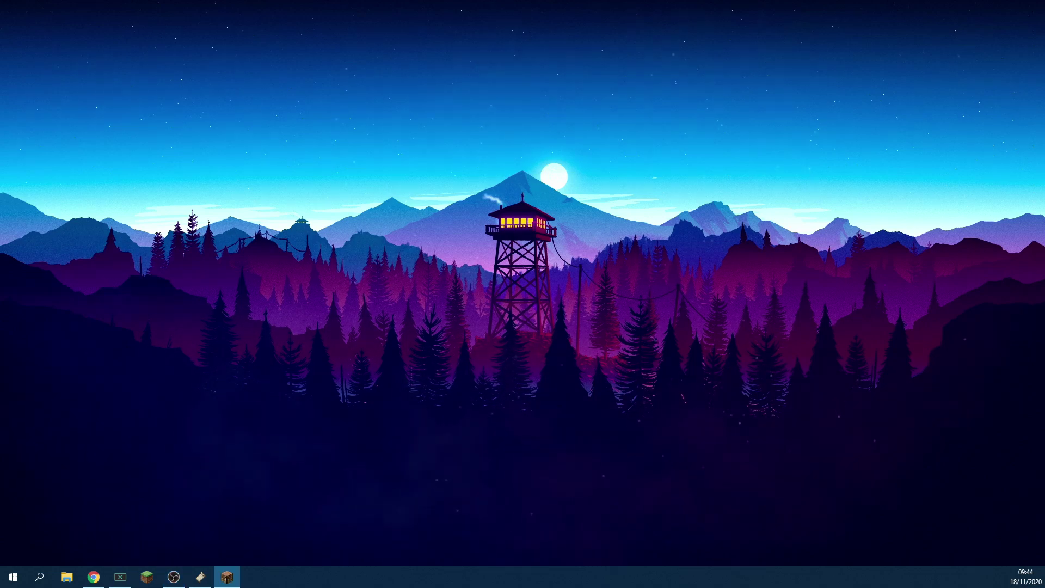
pyautogui.moveTo(690, 158); pyautogui.dragTo(397, 112)
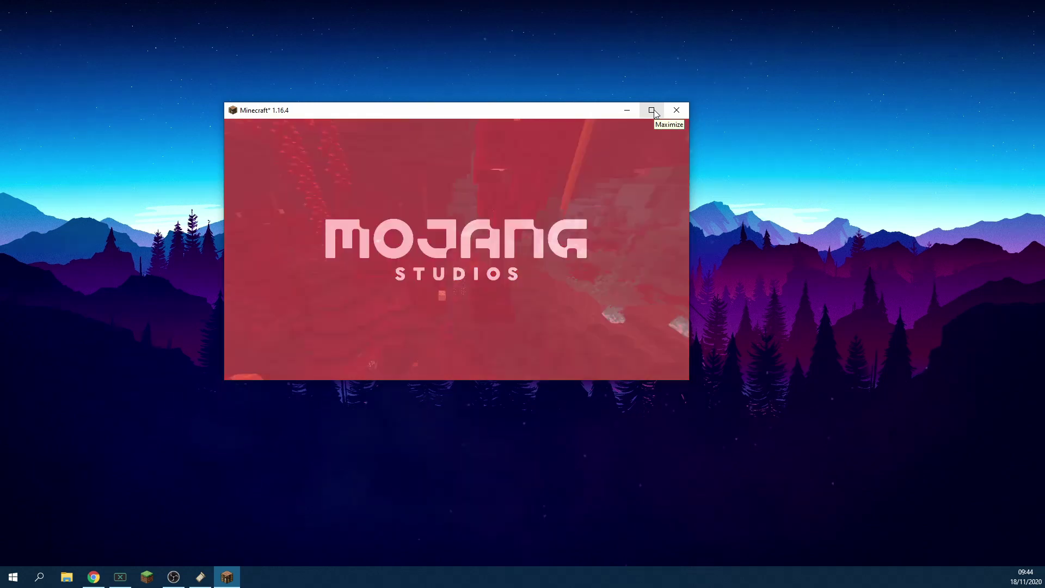
pyautogui.click(655, 113)
# Step: Load the existing singleplayer survival world "New World"
pyautogui.click(517, 216)
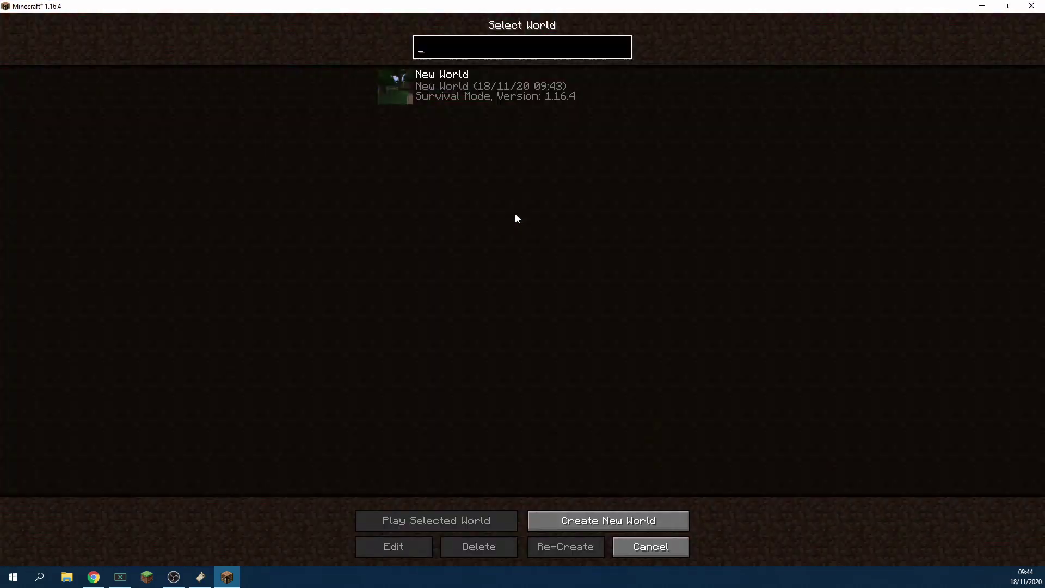
pyautogui.moveTo(453, 90)
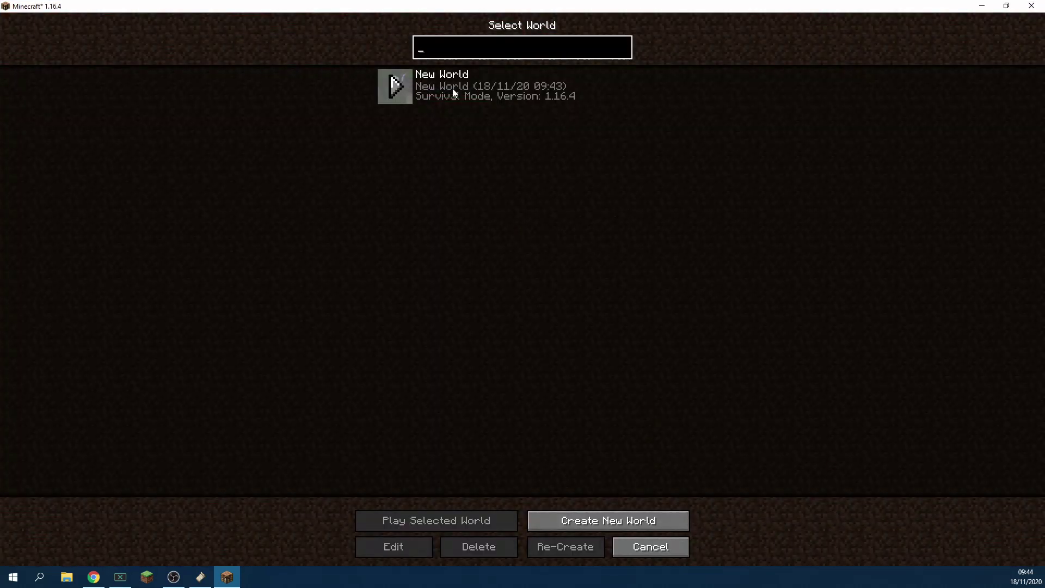
pyautogui.click(394, 91)
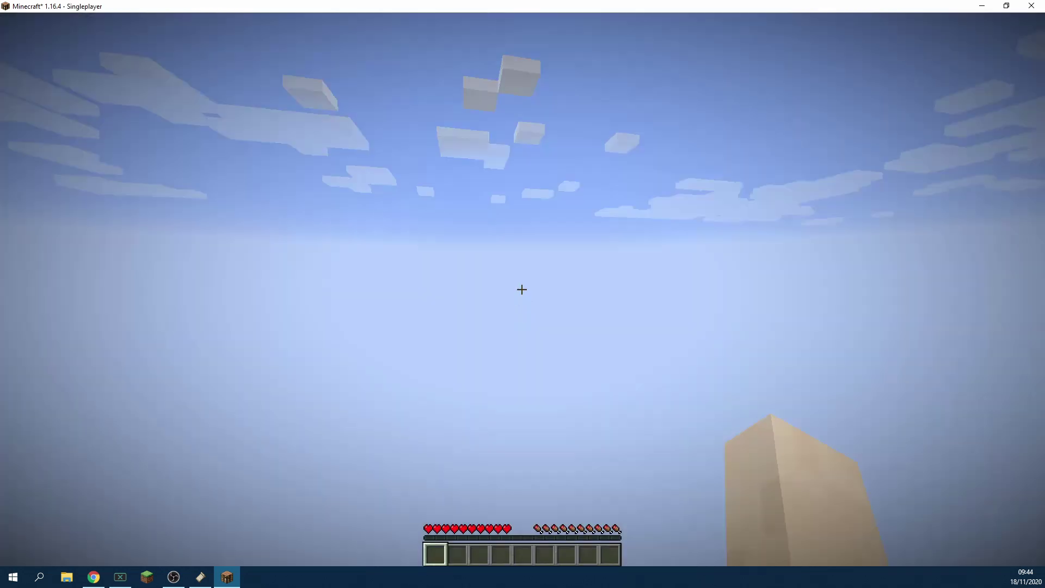
# Step: Show the debug overlay and walk around the forest, looking in different directions, to examine the frame rate with Sodium
pyautogui.press('w')
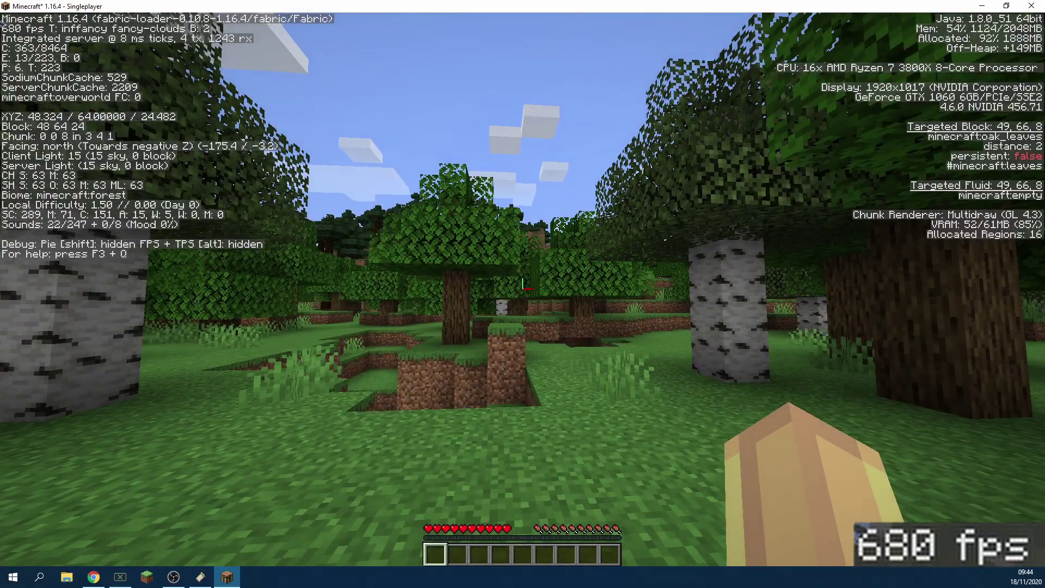
pyautogui.press('w')
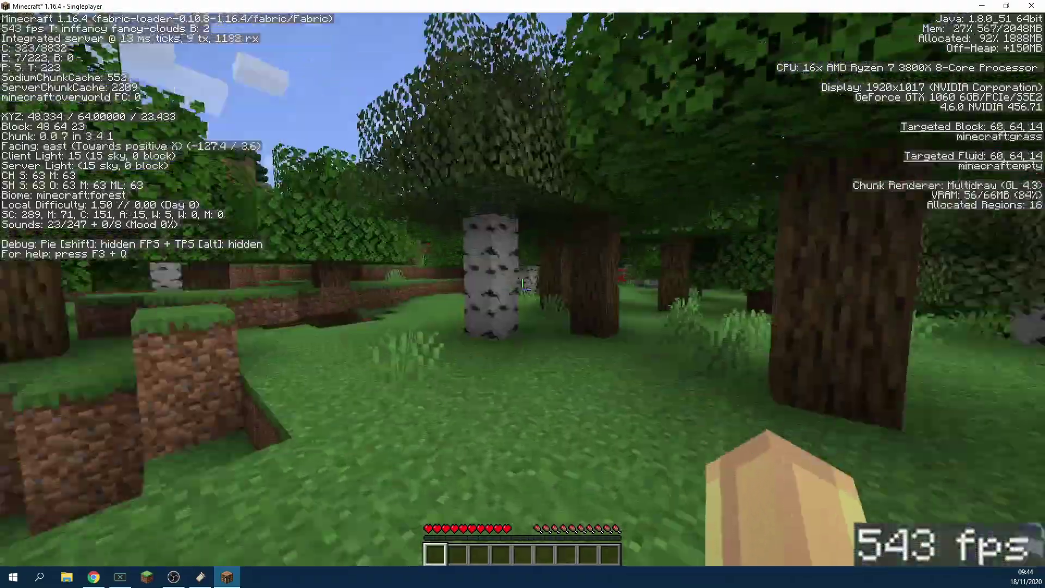
pyautogui.press('s')
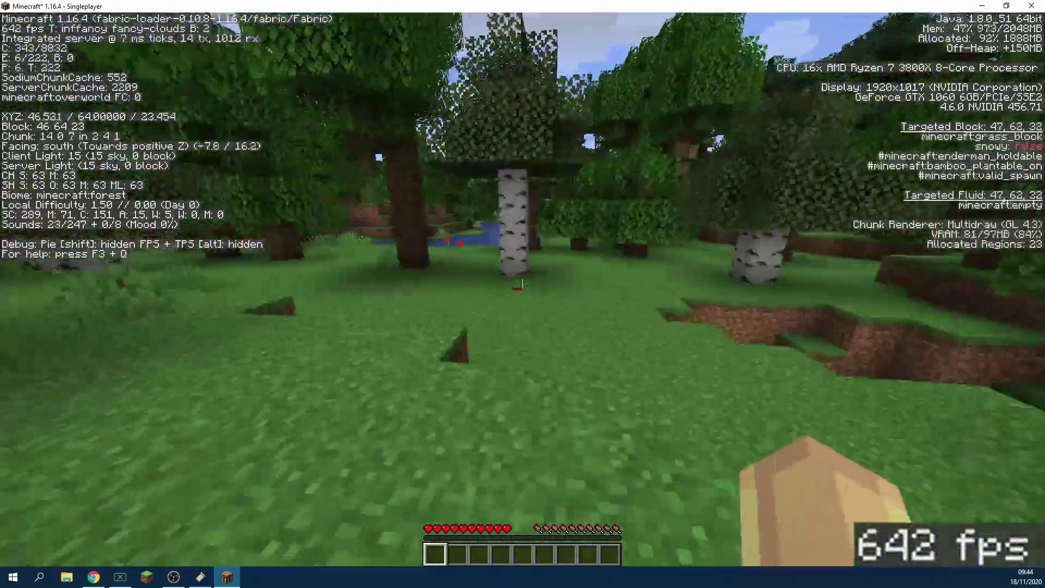
pyautogui.press('w')
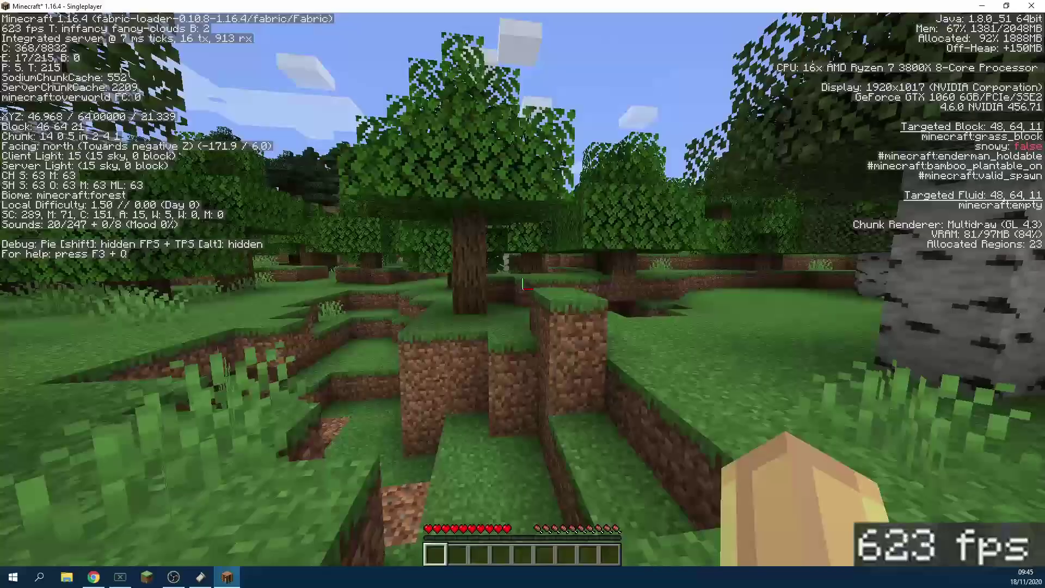
pyautogui.press('w')
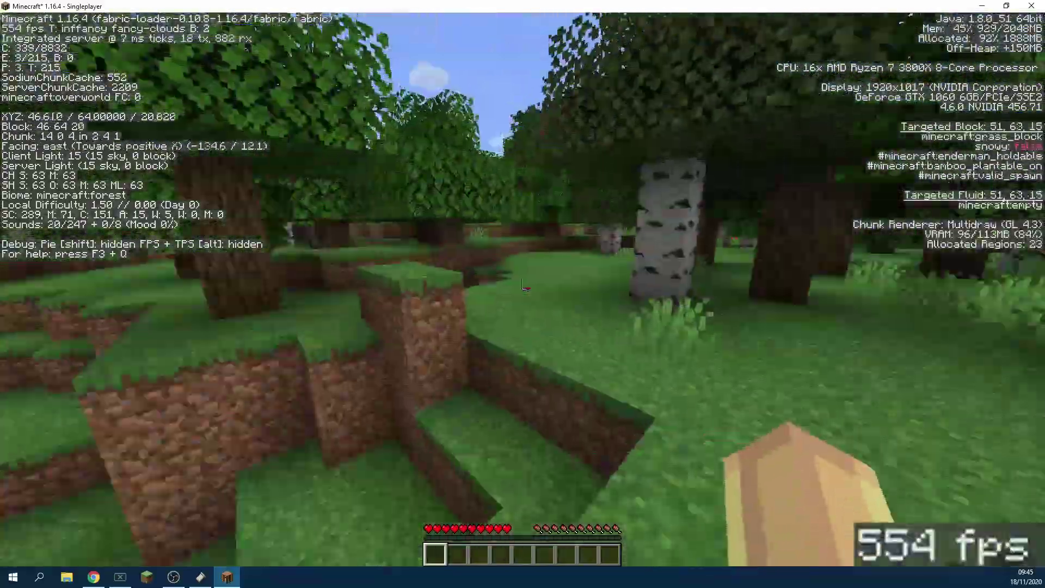
pyautogui.press('w')
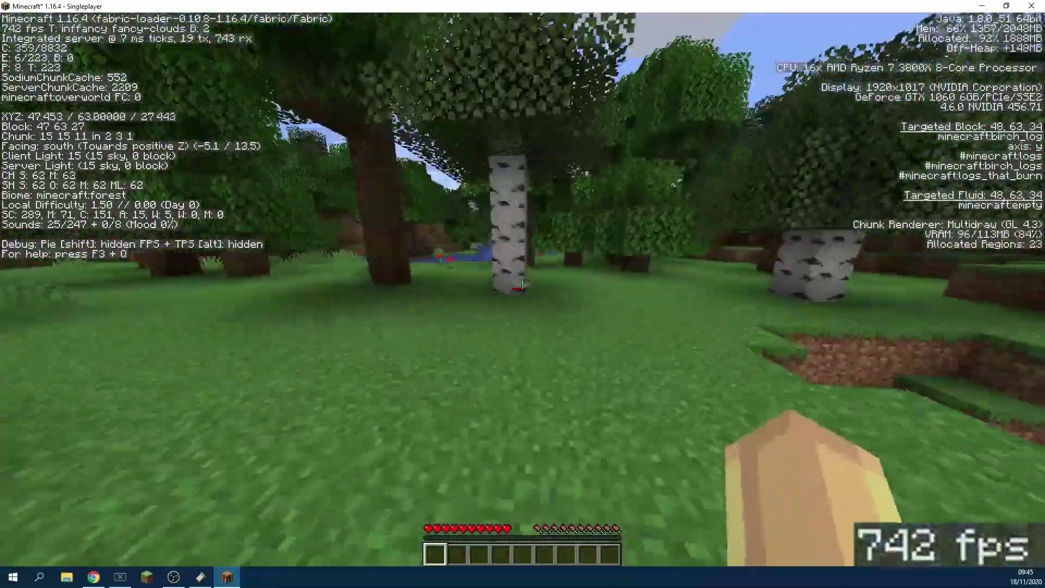
pyautogui.press('w')
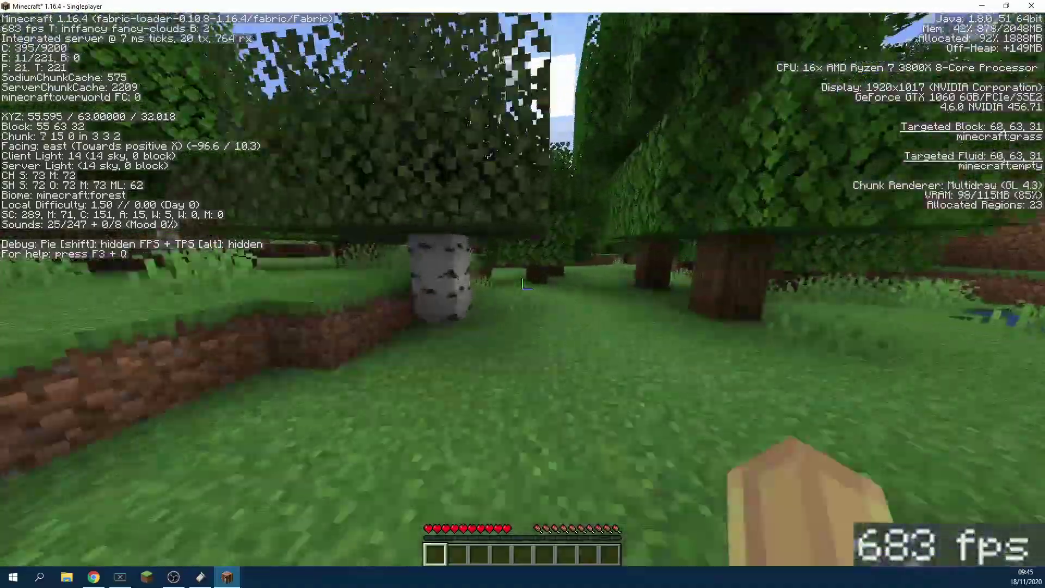
pyautogui.press('w')
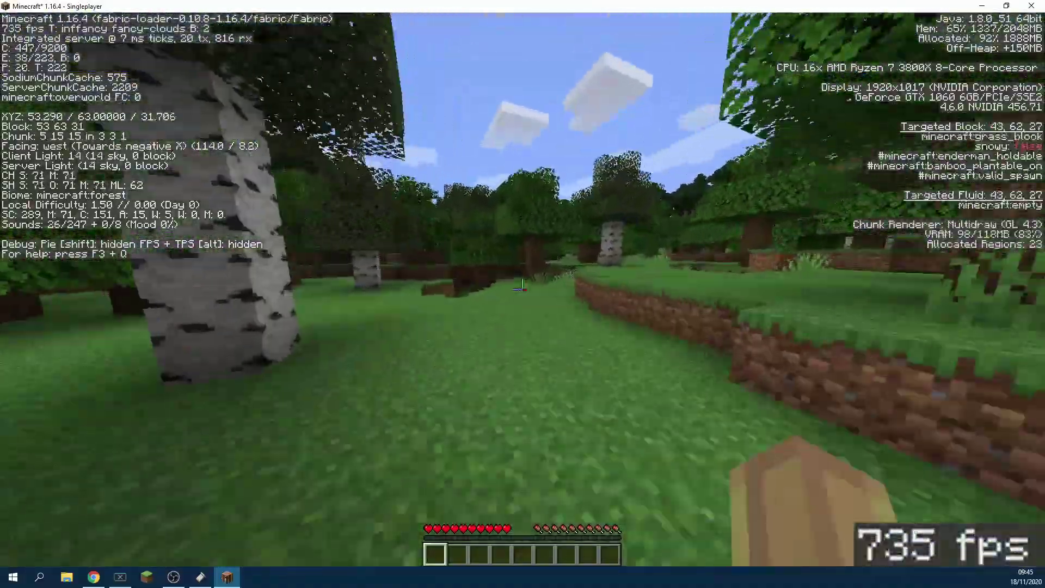
pyautogui.press('w')
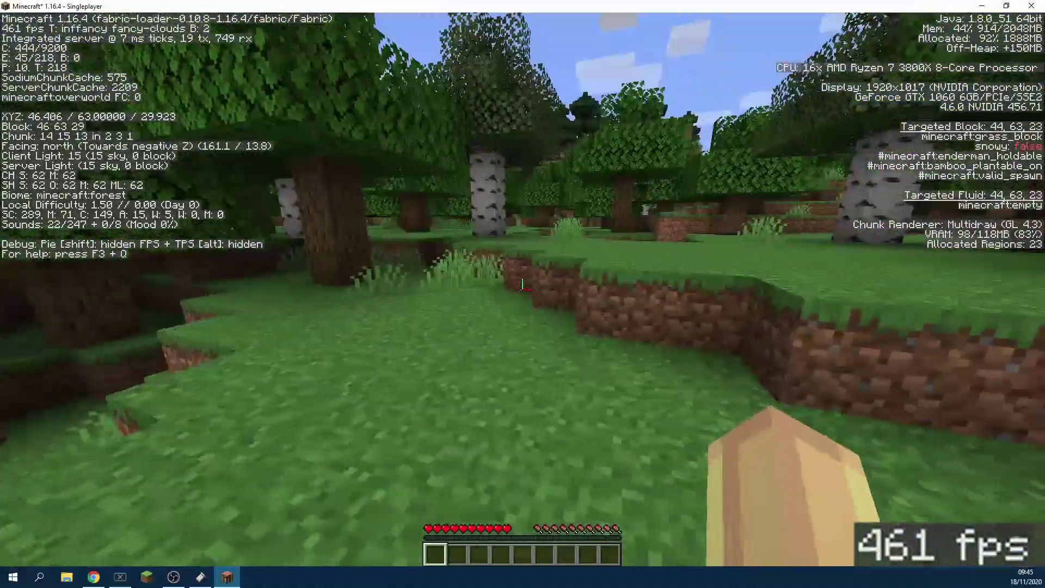
pyautogui.press('w')
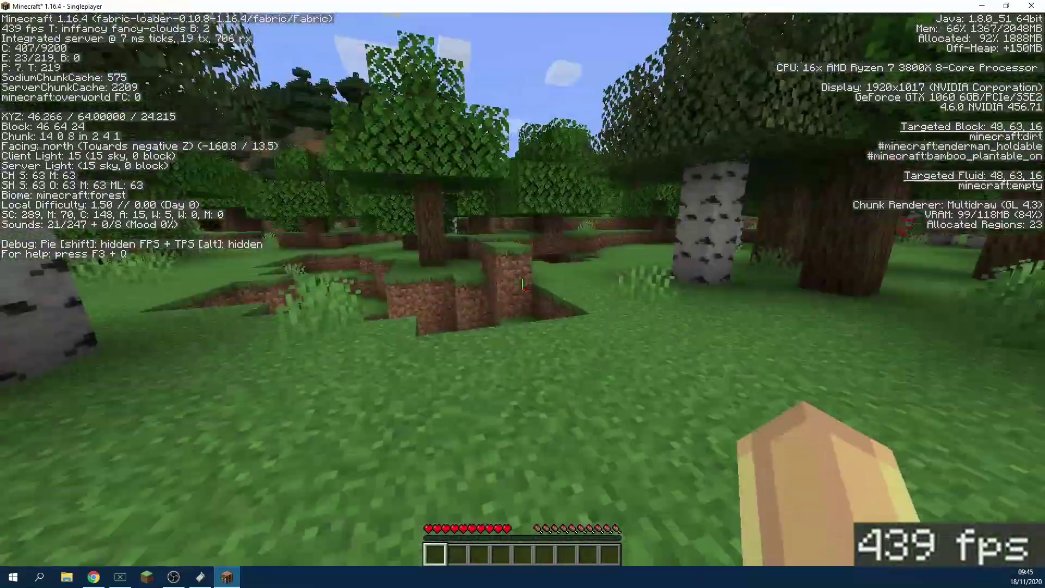
pyautogui.press('w')
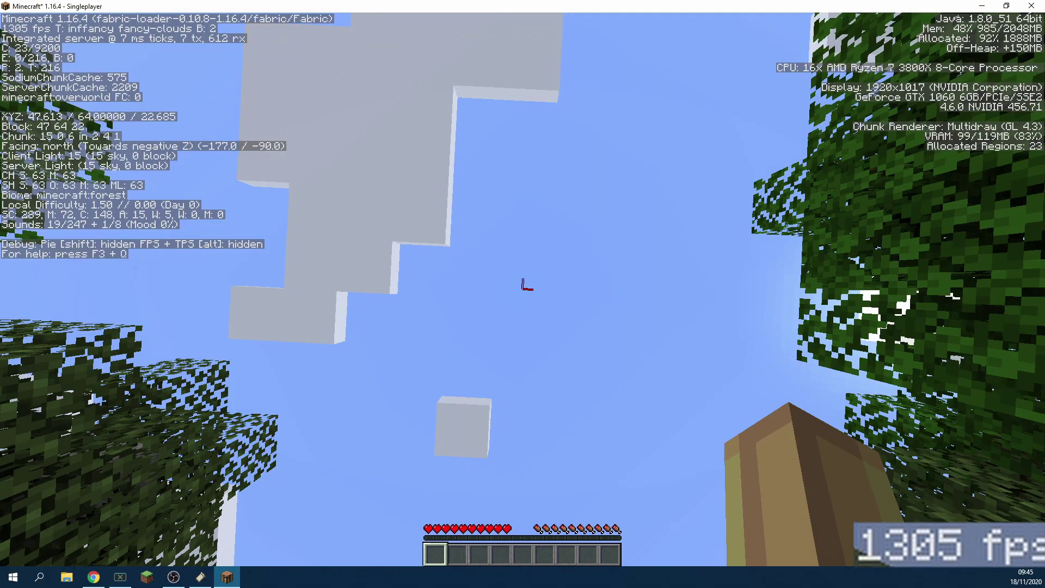
pyautogui.press('w')
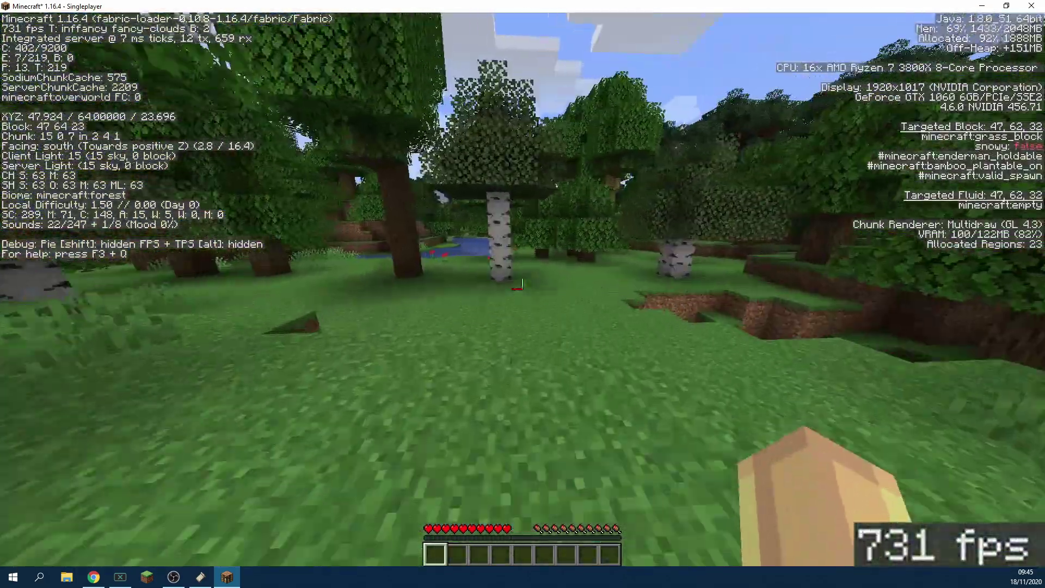
pyautogui.press('w')
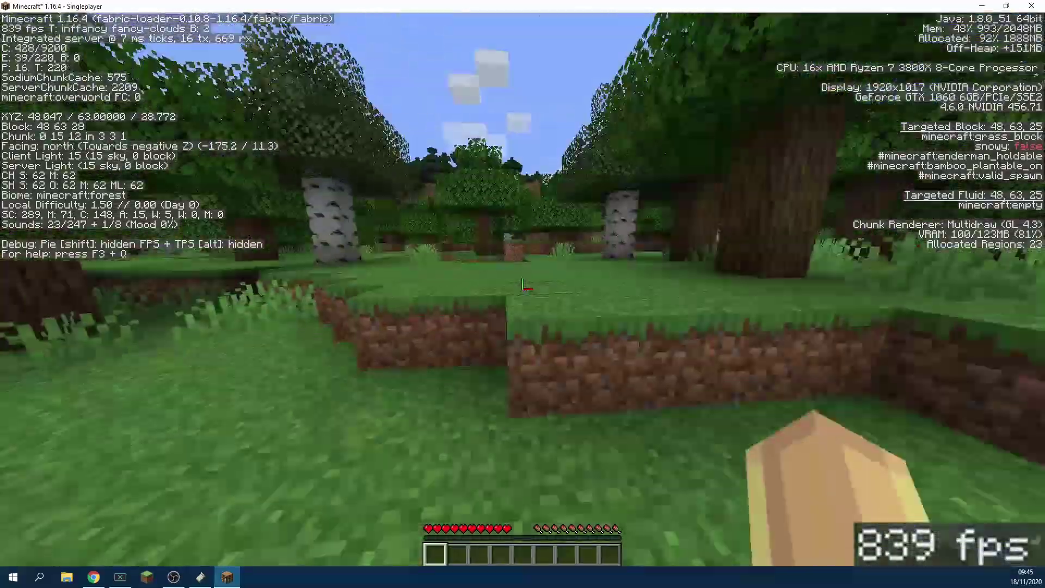
# Step: Save and quit the forest world, then create a new singleplayer world
pyautogui.press('Escape')
pyautogui.click(531, 279)
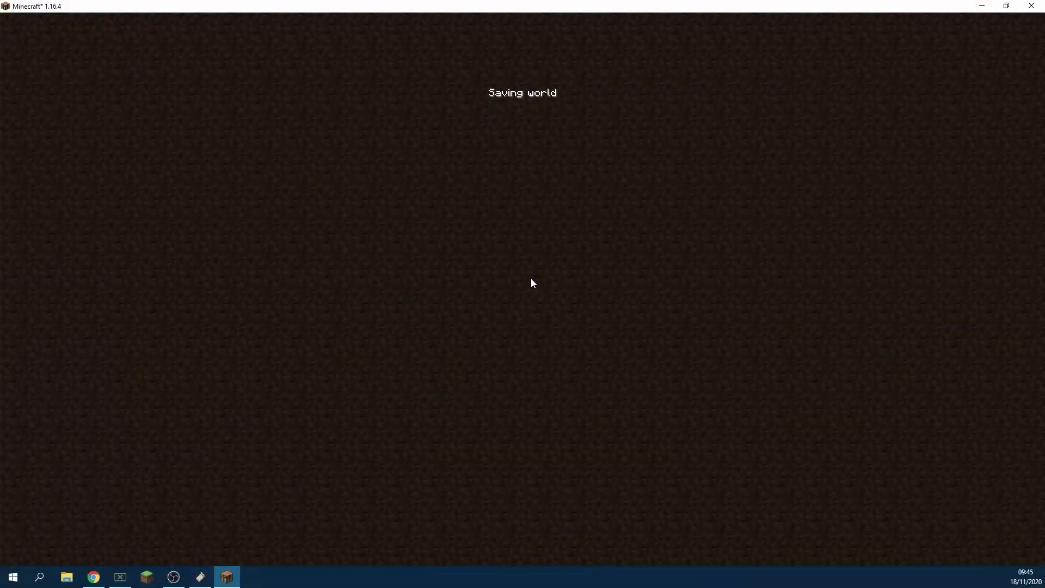
pyautogui.click(525, 214)
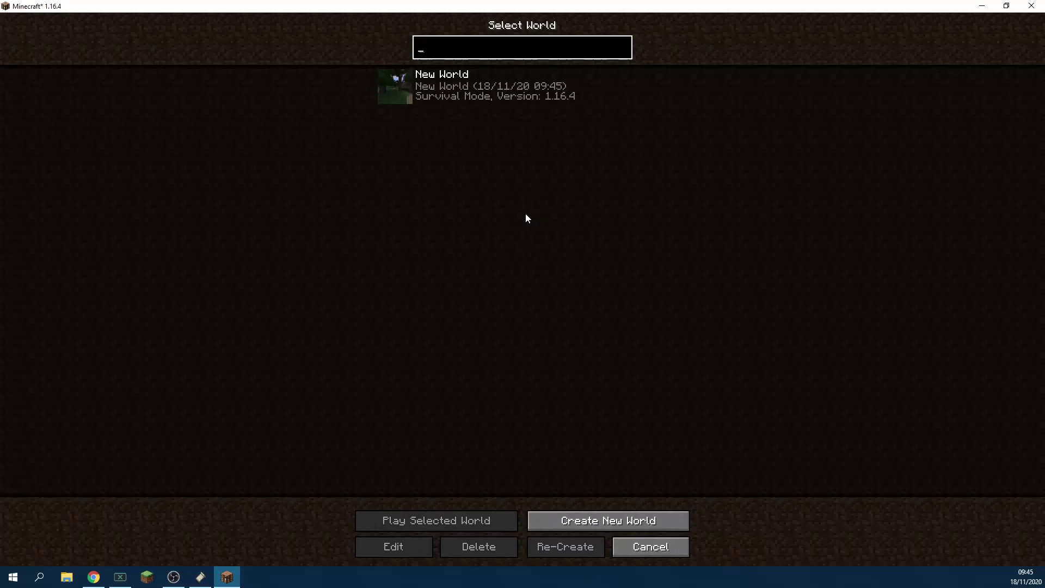
pyautogui.click(566, 523)
pyautogui.click(459, 555)
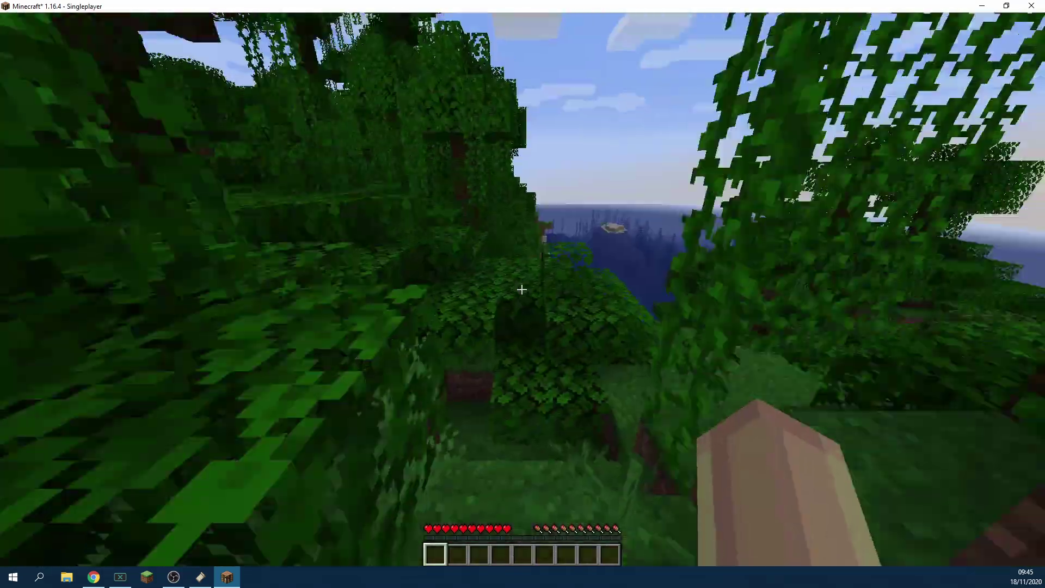
# Step: Show the debug overlay and move across the jungle treetops to examine the frame rate in dense foliage
pyautogui.press('F3')
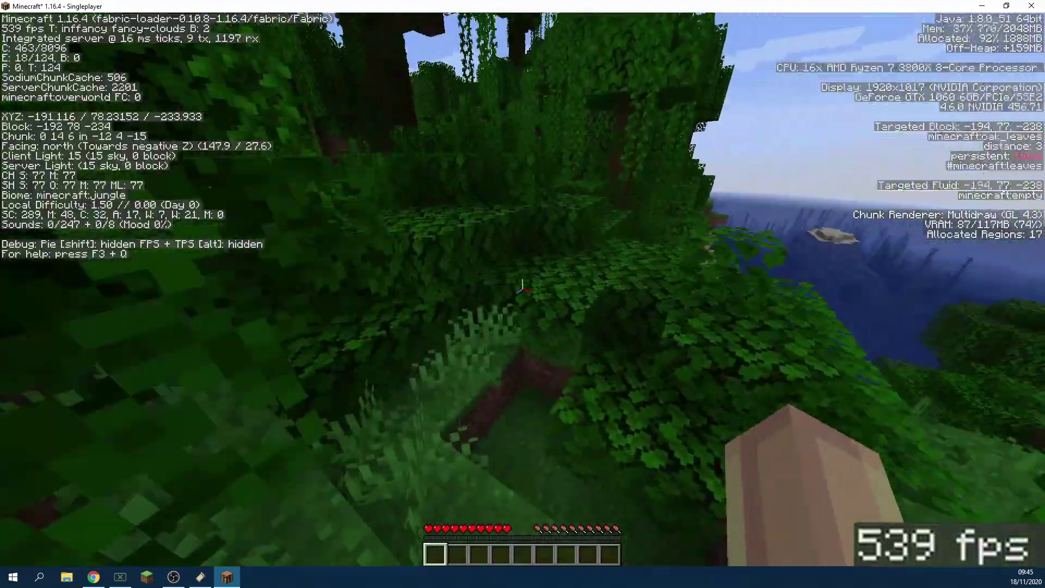
pyautogui.press('w')
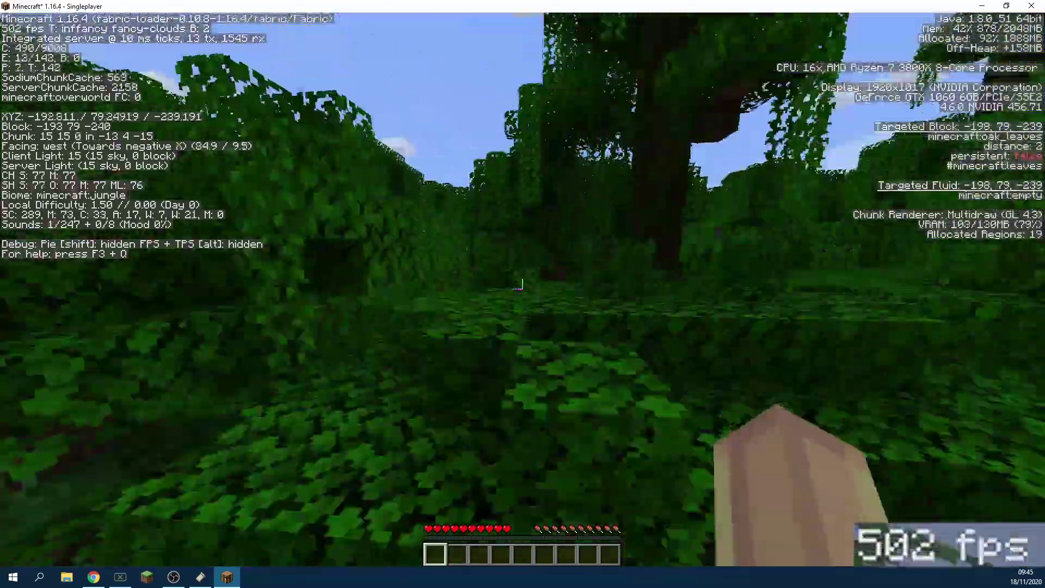
pyautogui.press('w')
pyautogui.press('space')
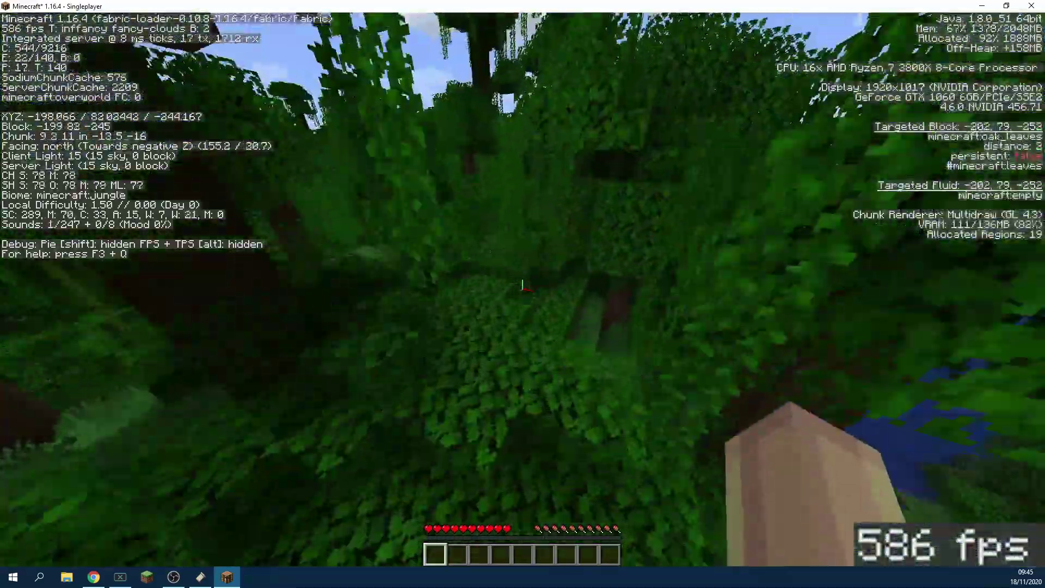
pyautogui.press('w')
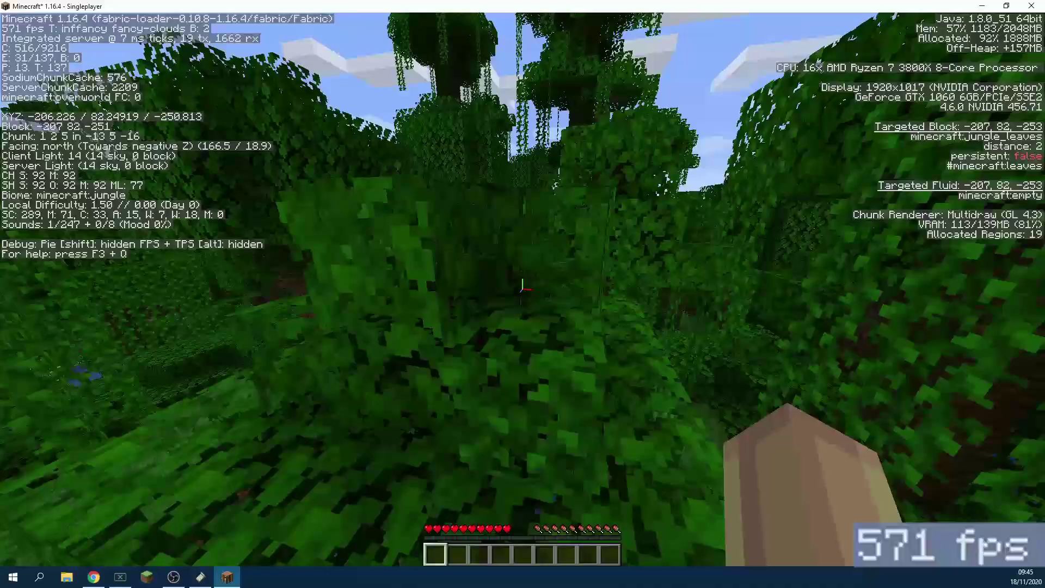
pyautogui.press('w')
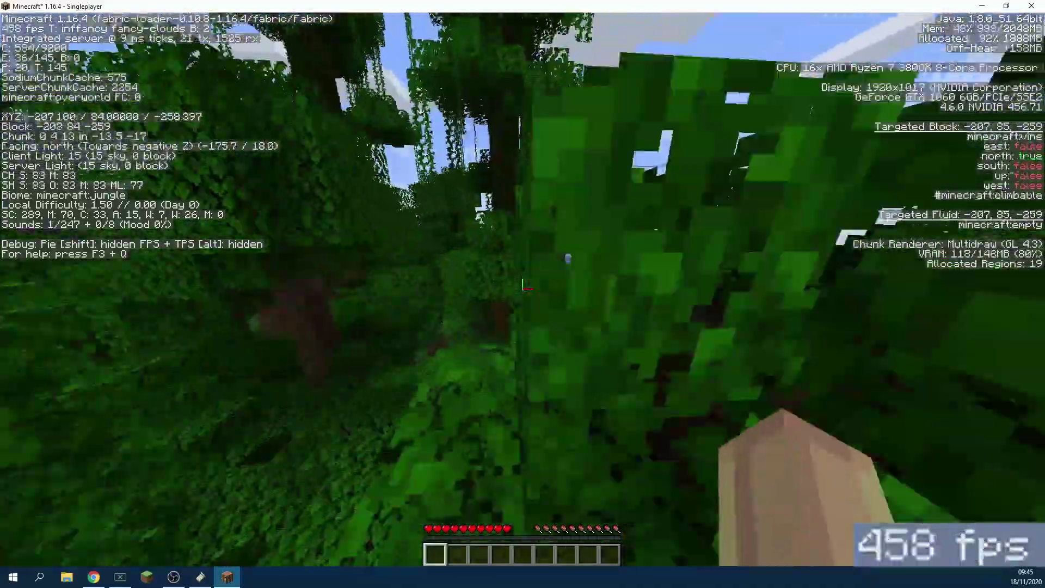
pyautogui.press('w')
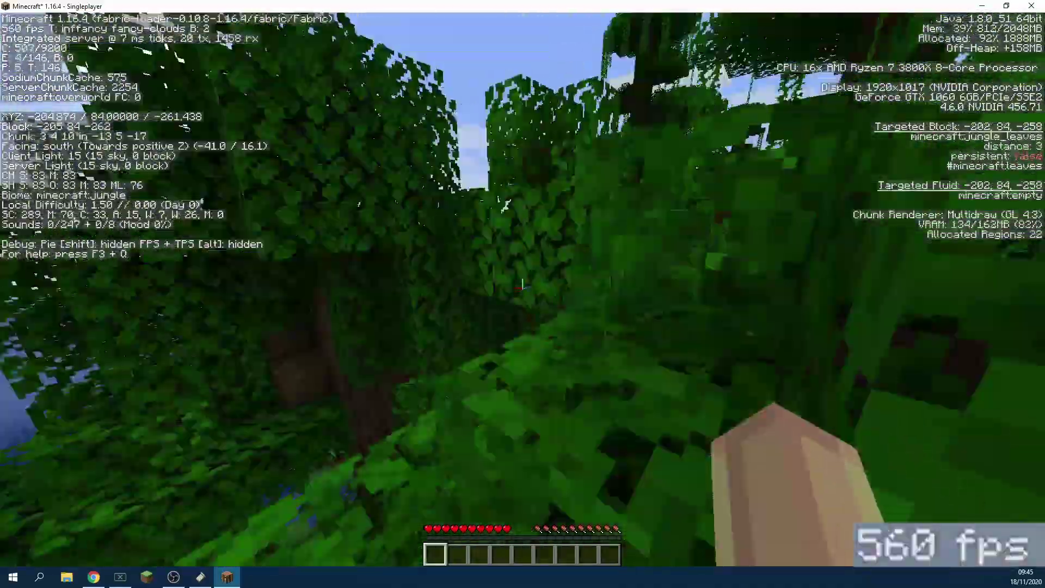
pyautogui.press('space')
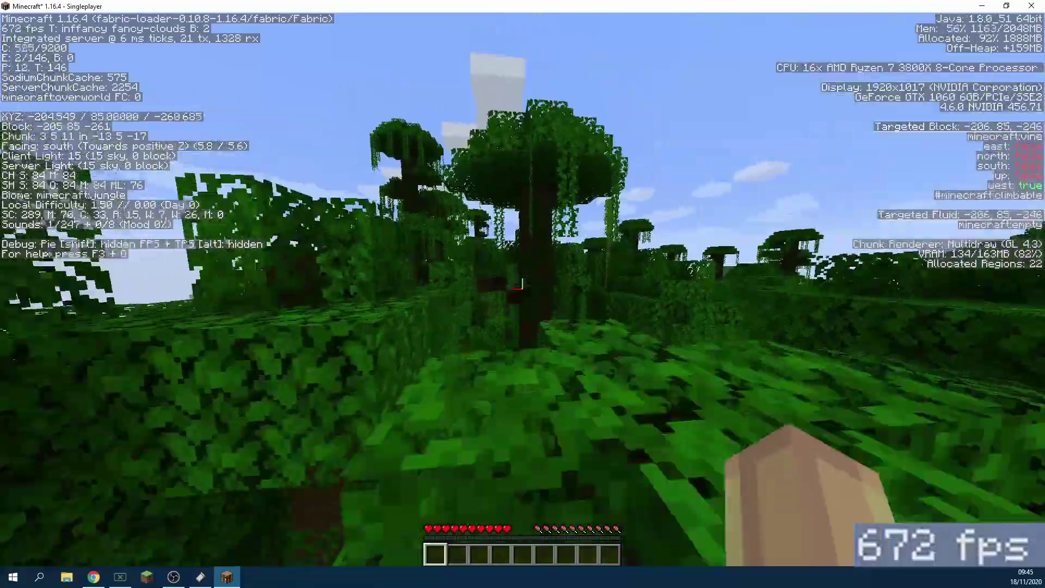
pyautogui.press('w')
pyautogui.press('space')
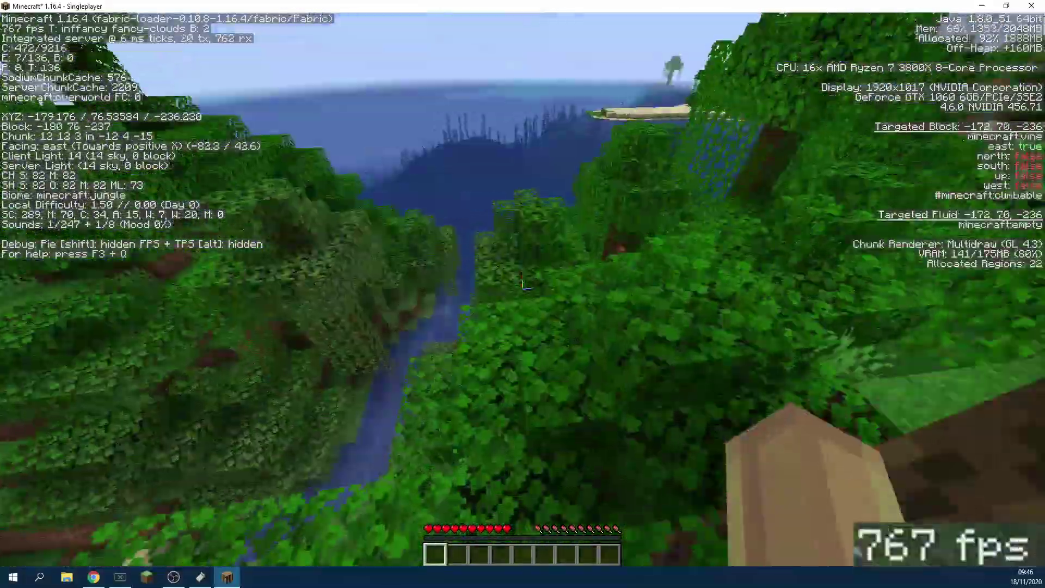
# Step: Explore the jungle coast and beach to examine the frame rate near water, and save and quit to the title screen
pyautogui.press('w')
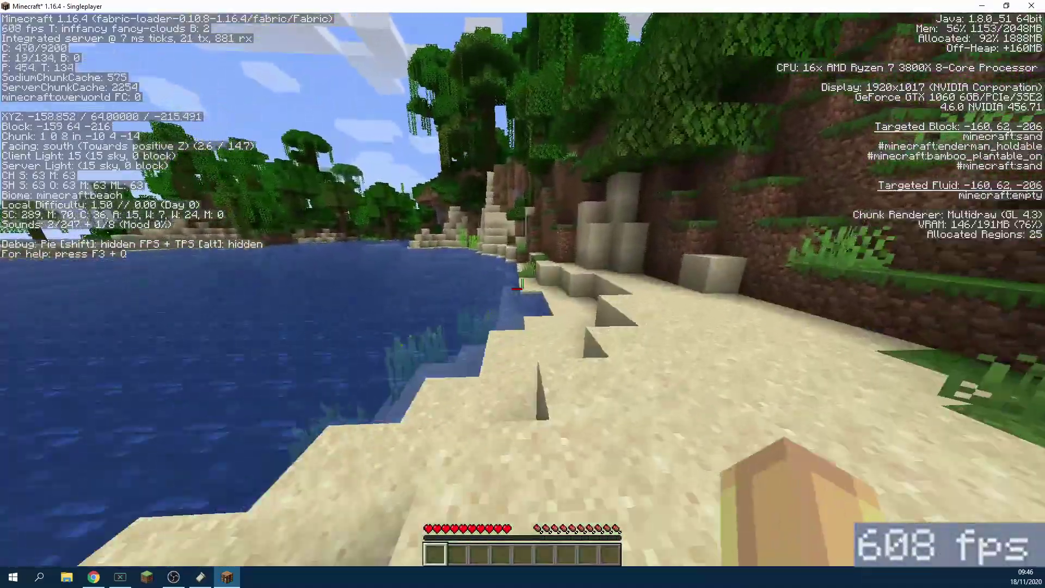
pyautogui.press('w')
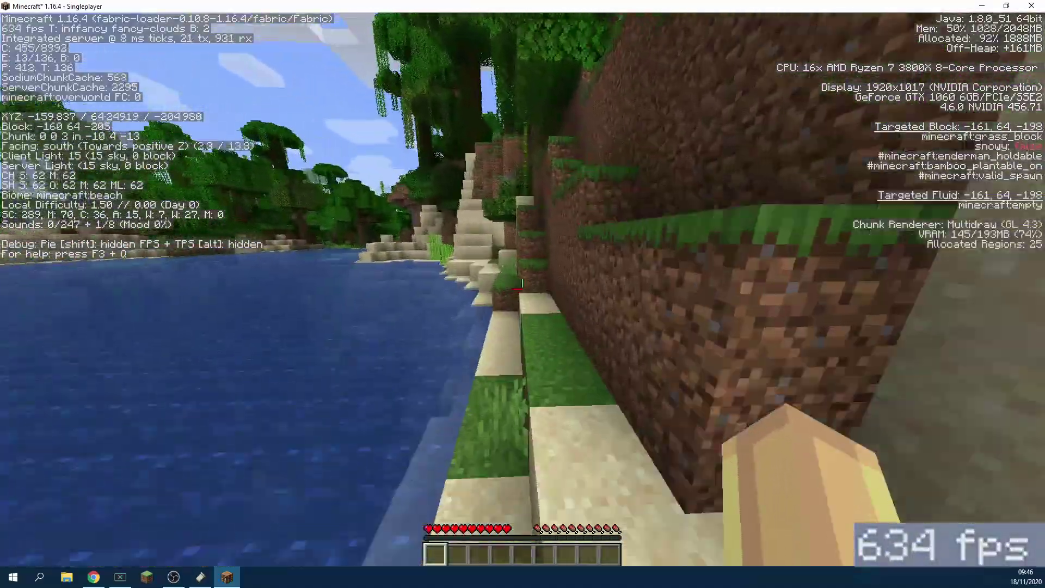
pyautogui.press('w')
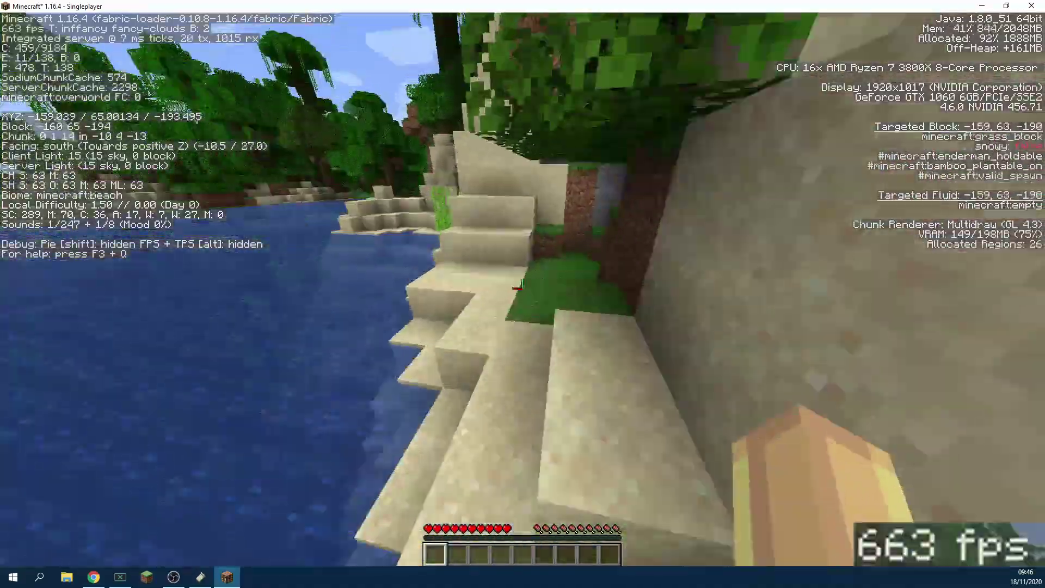
pyautogui.press('w')
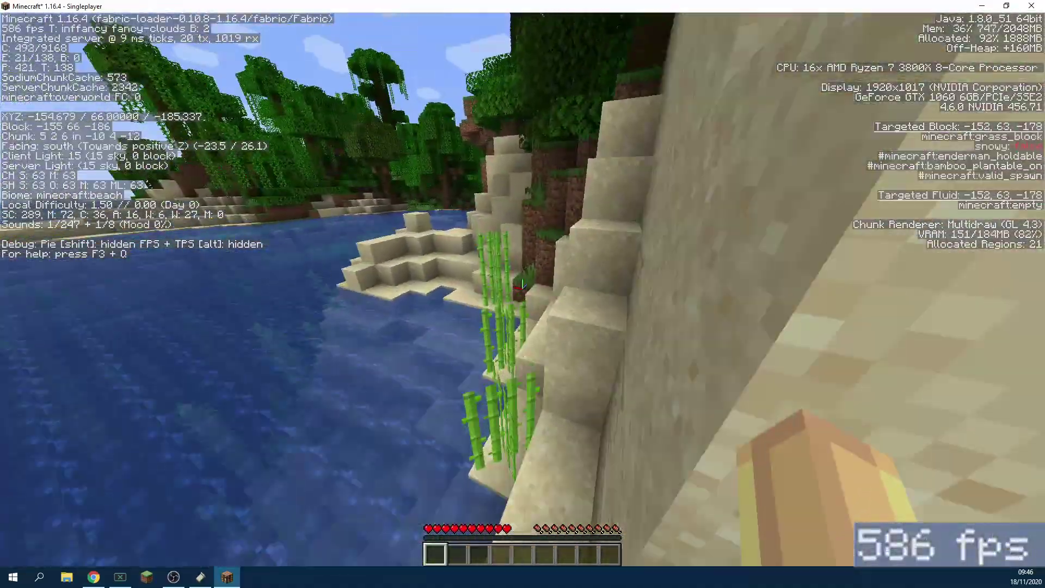
pyautogui.press('w')
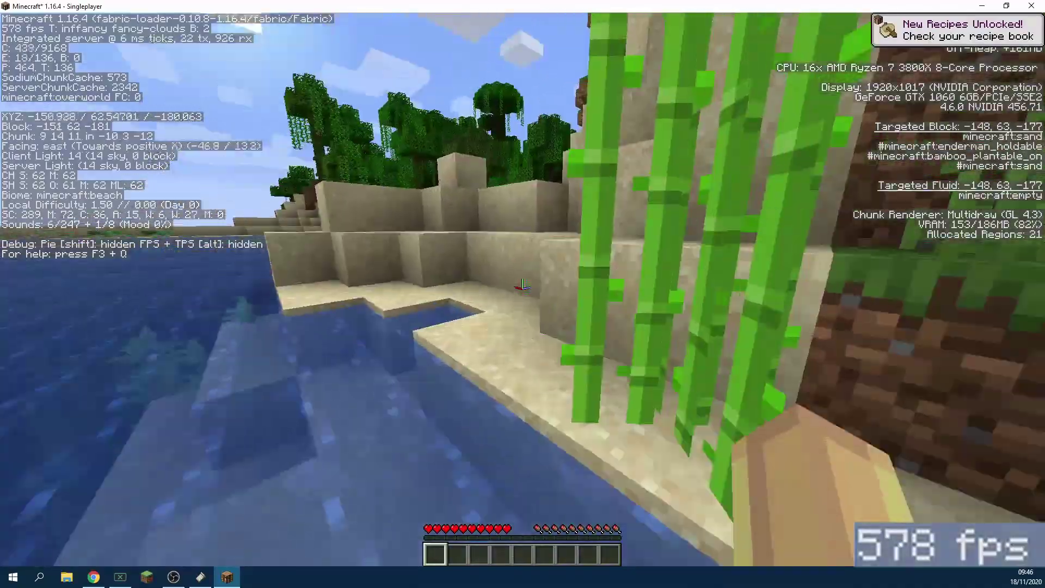
pyautogui.press('w')
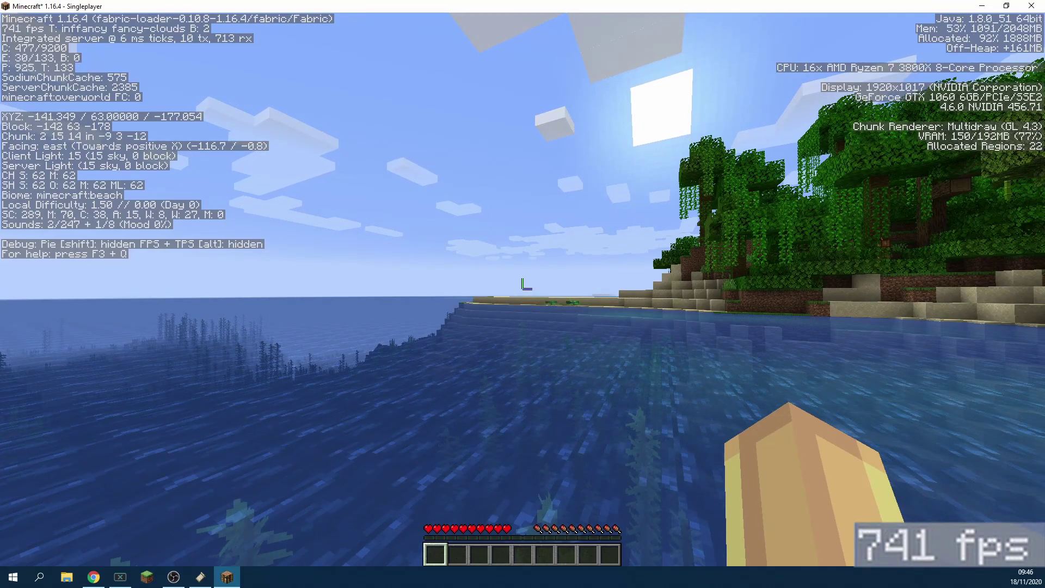
pyautogui.press('Escape')
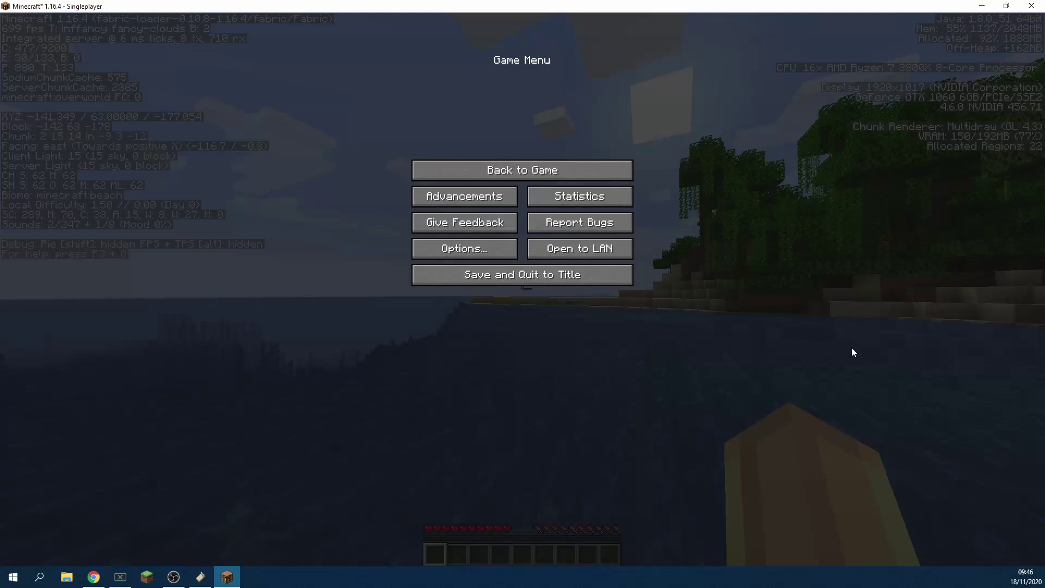
pyautogui.click(619, 283)
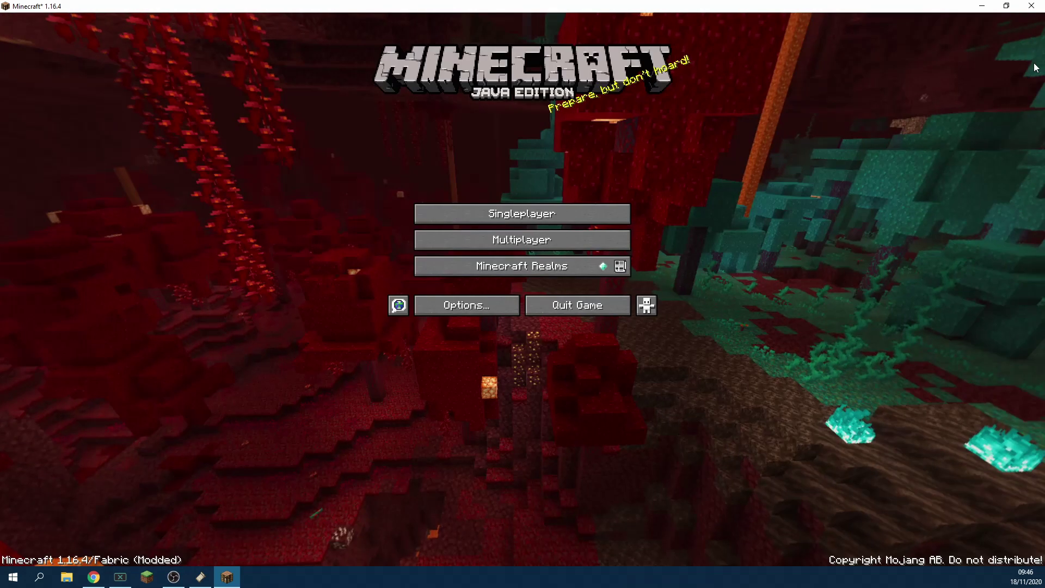